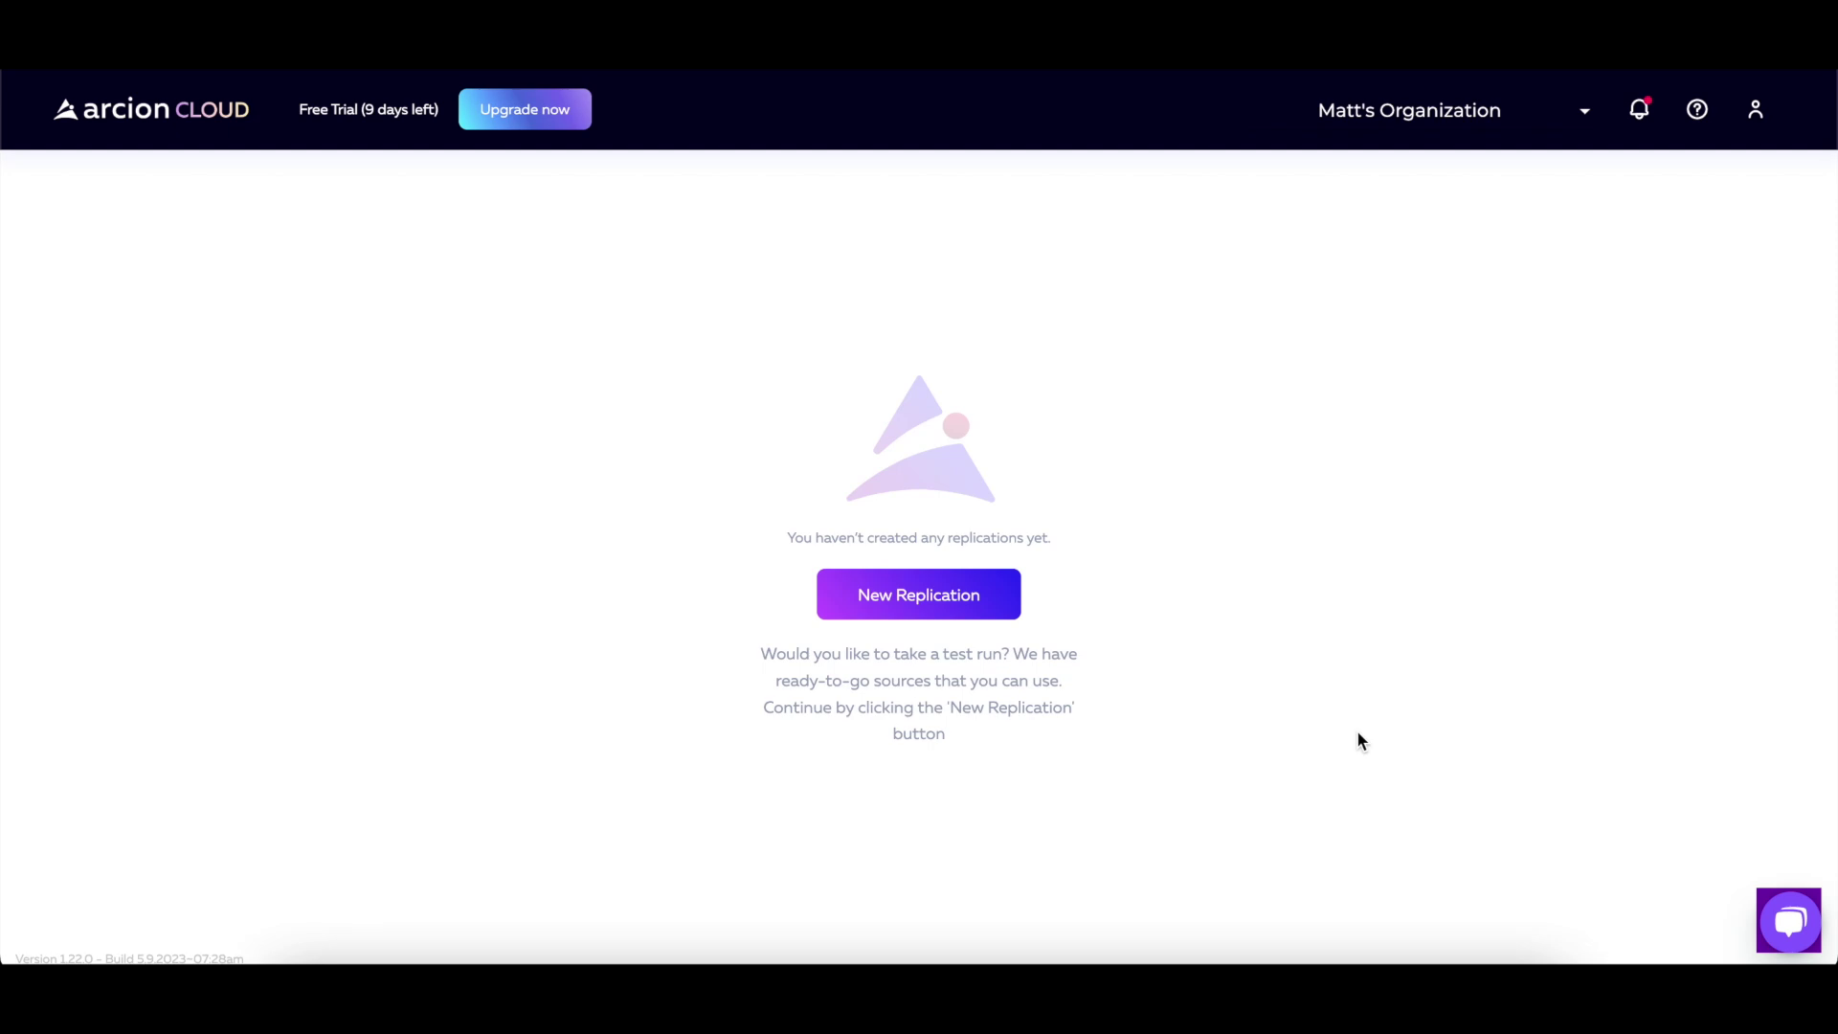
Step: Create a replication named "MySQL to Confluent Cloud" with Full replication mode and Truncating write mode, and proceed to the source
{"action": "left_click", "coordinate": [981, 597]}
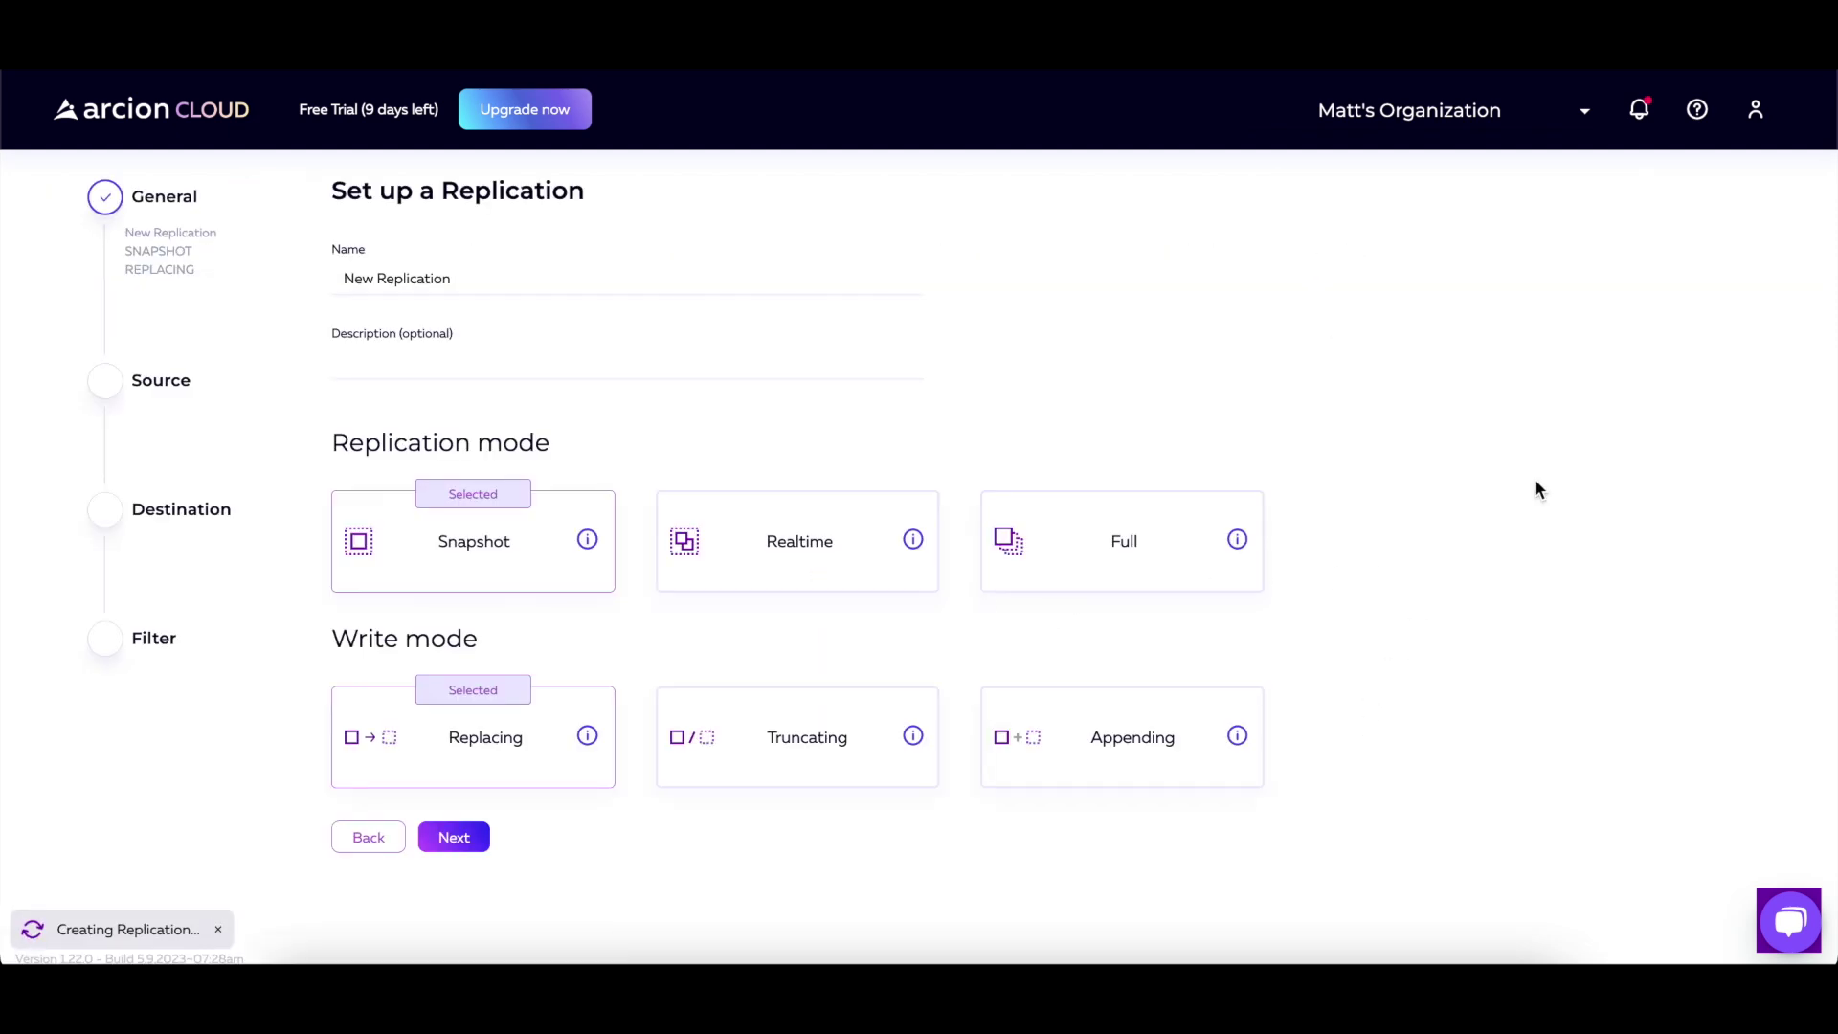
{"action": "left_click", "coordinate": [1075, 555]}
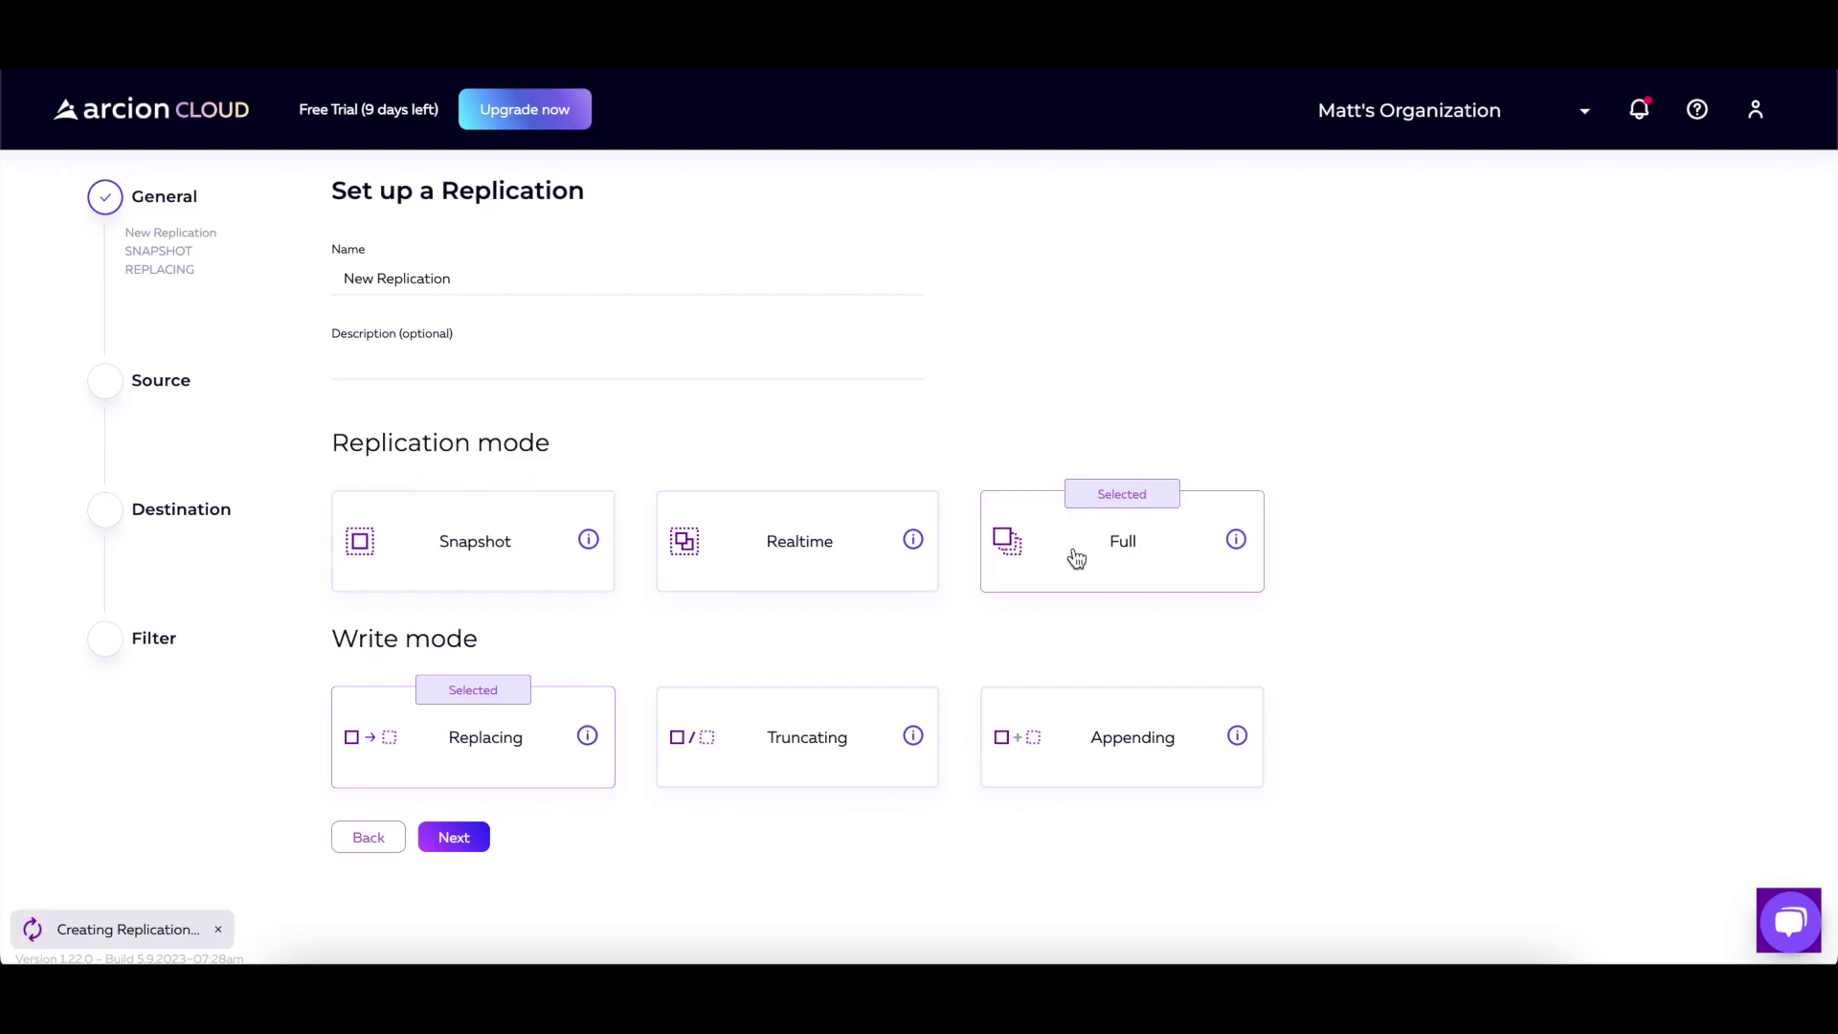
{"action": "left_click", "coordinate": [761, 767]}
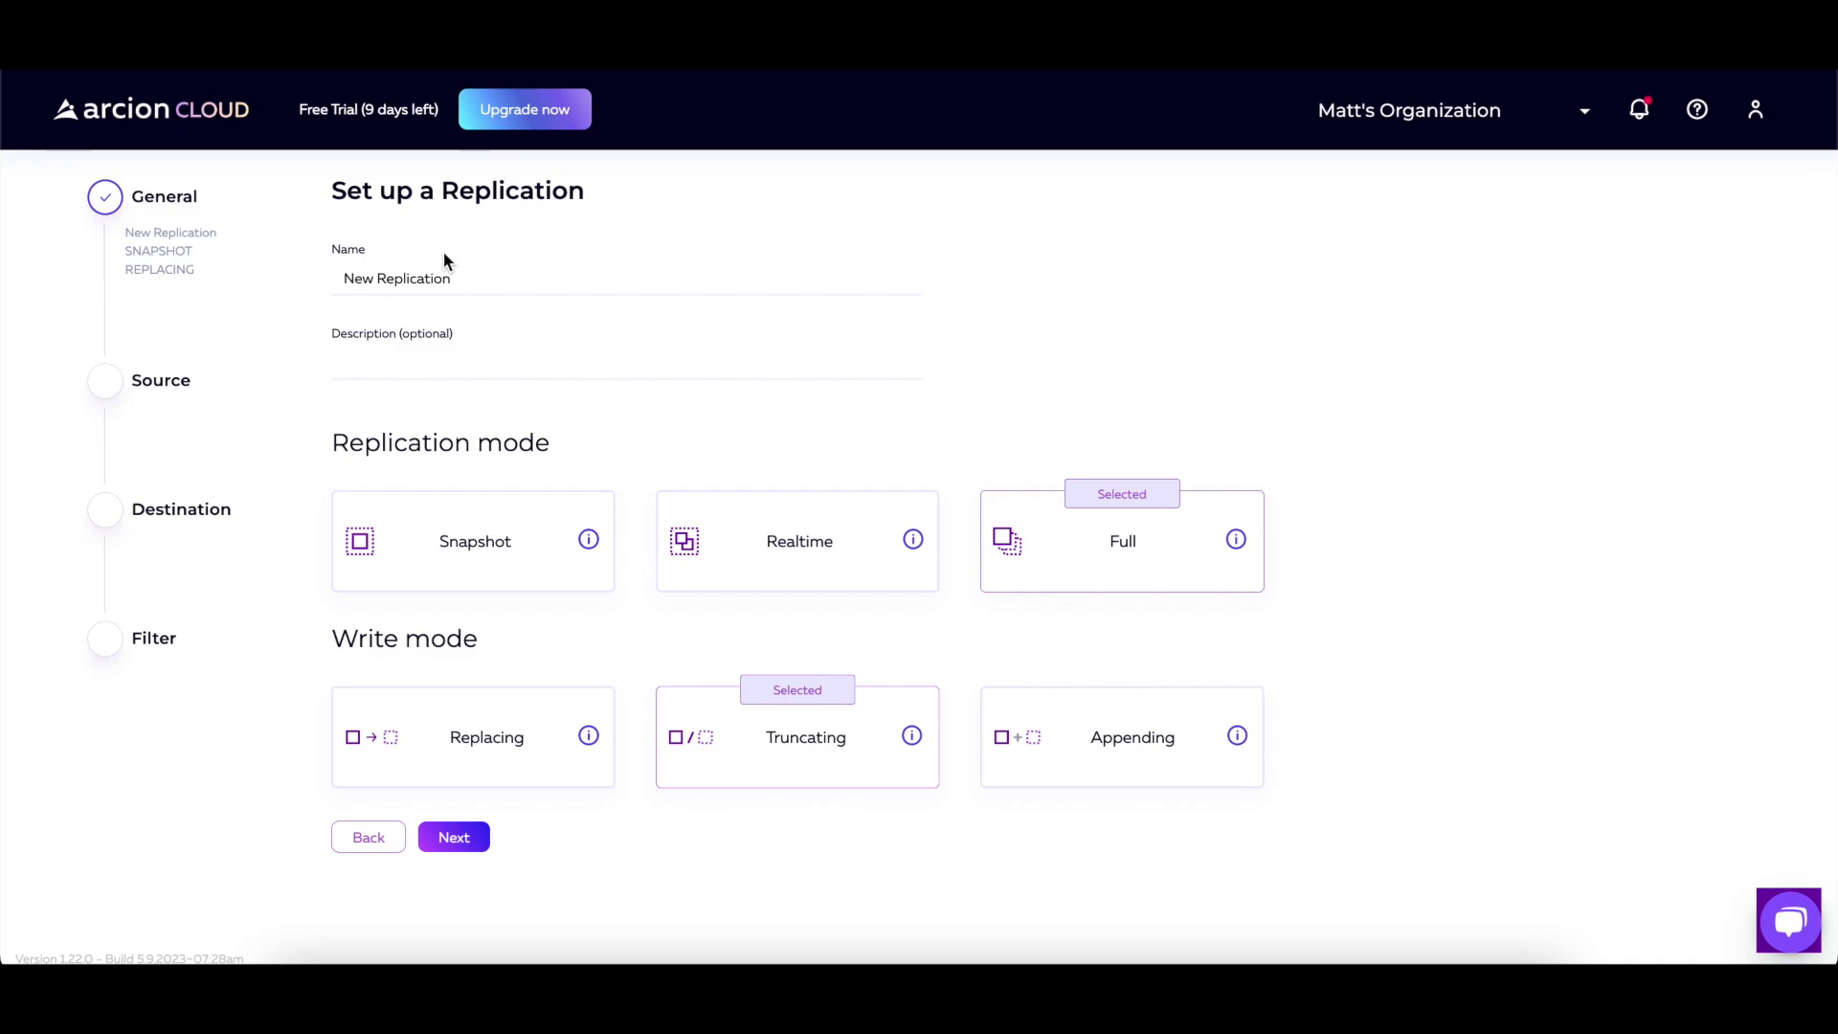
{"action": "left_click_drag", "start_coordinate": [461, 279], "coordinate": [273, 285]}
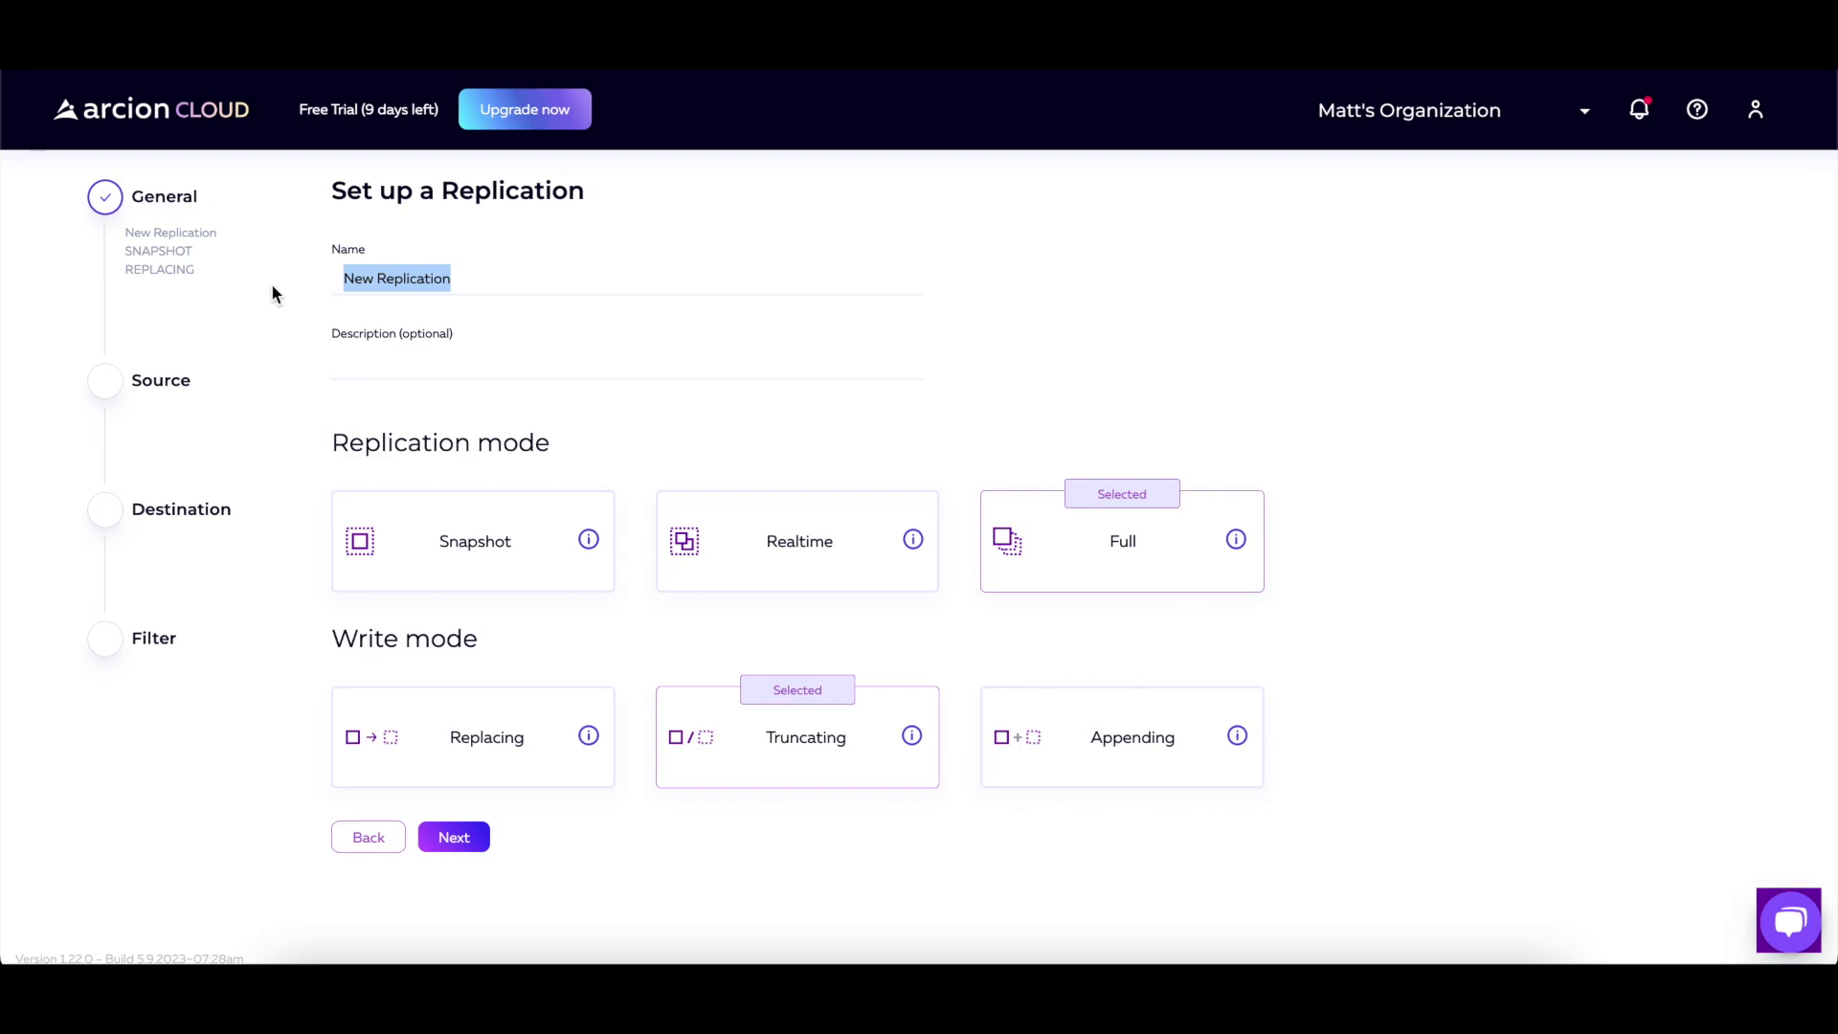
{"action": "type", "text": "MySQL"}
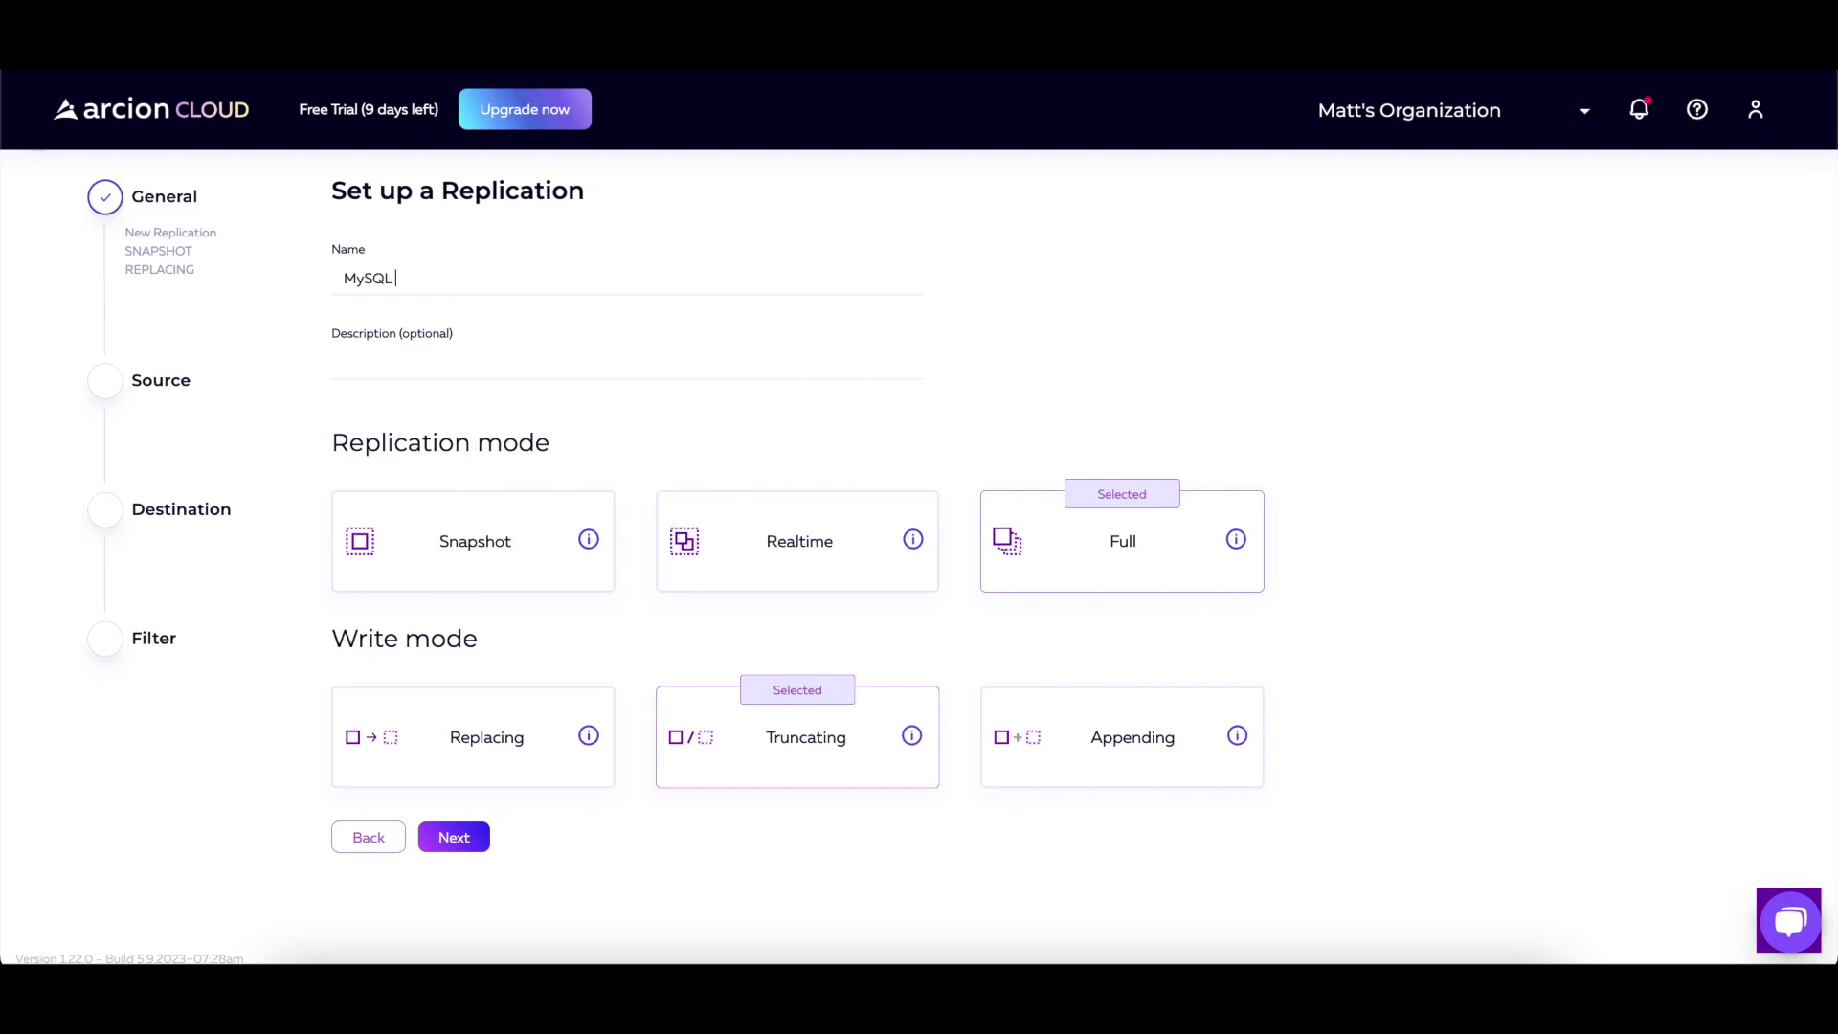
{"action": "type", "text": " to Confluent Cloud"}
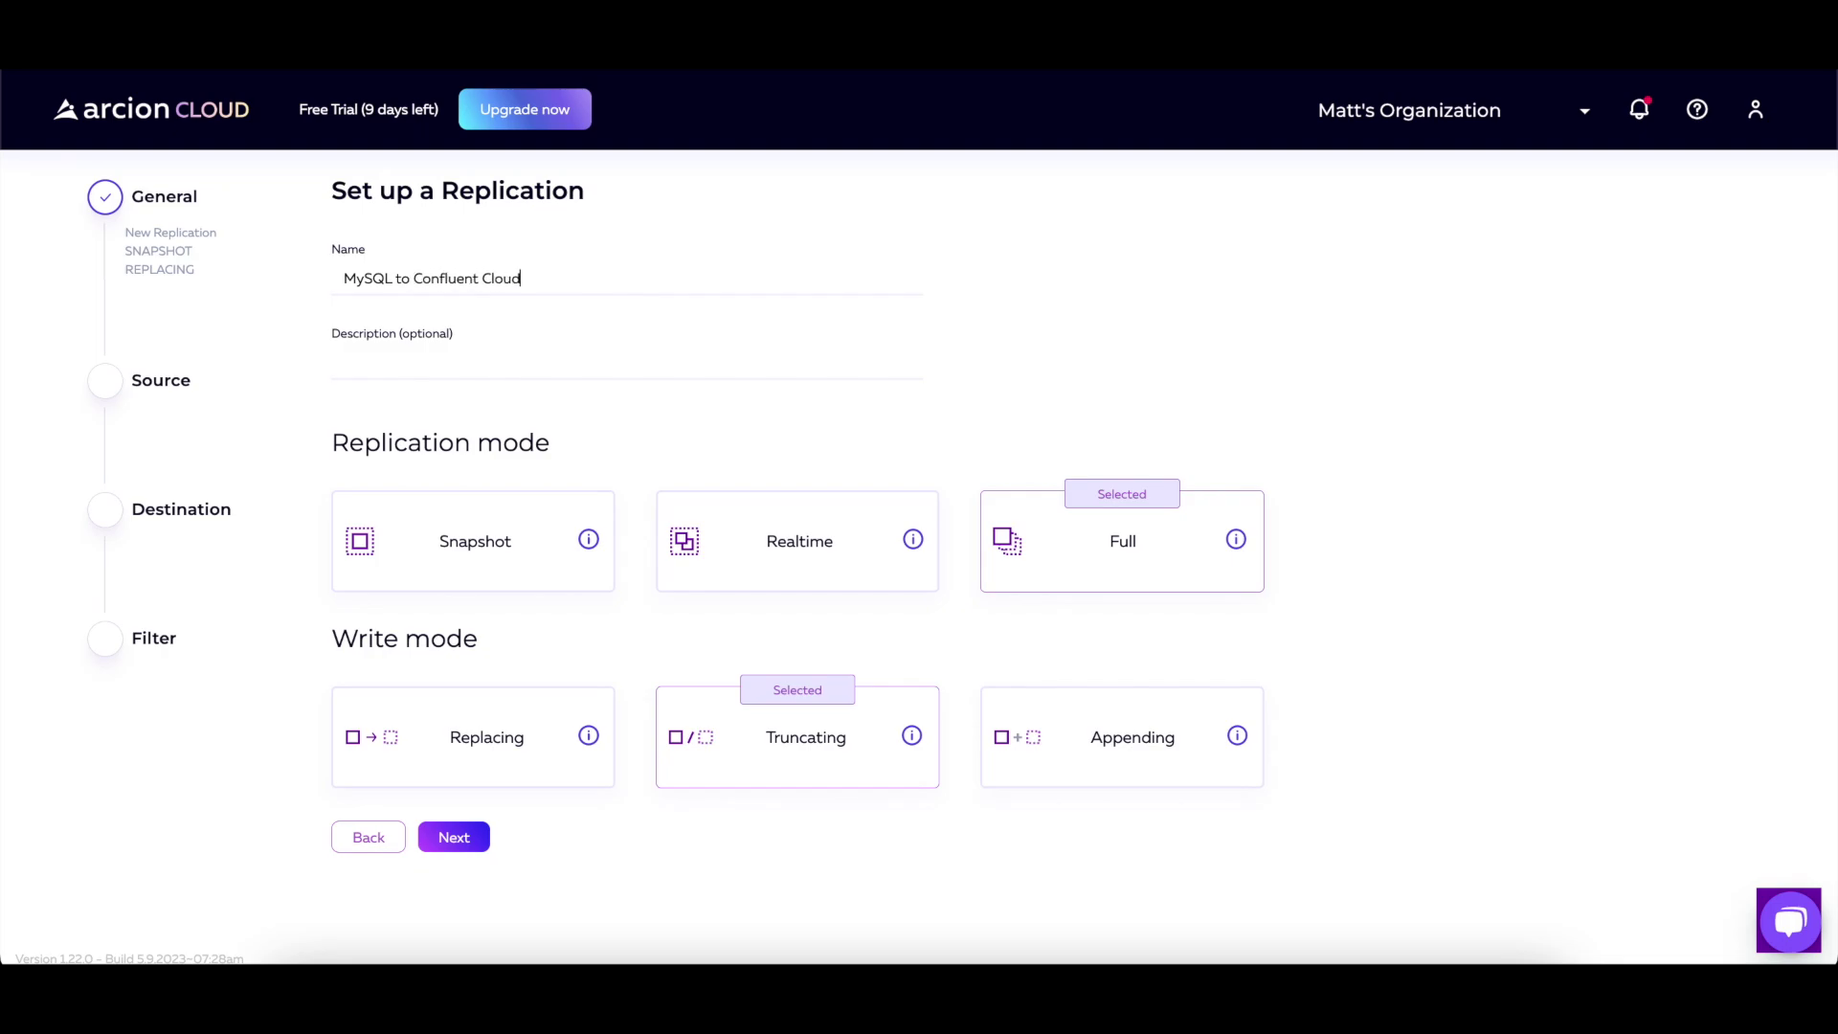
{"action": "left_click", "coordinate": [477, 847]}
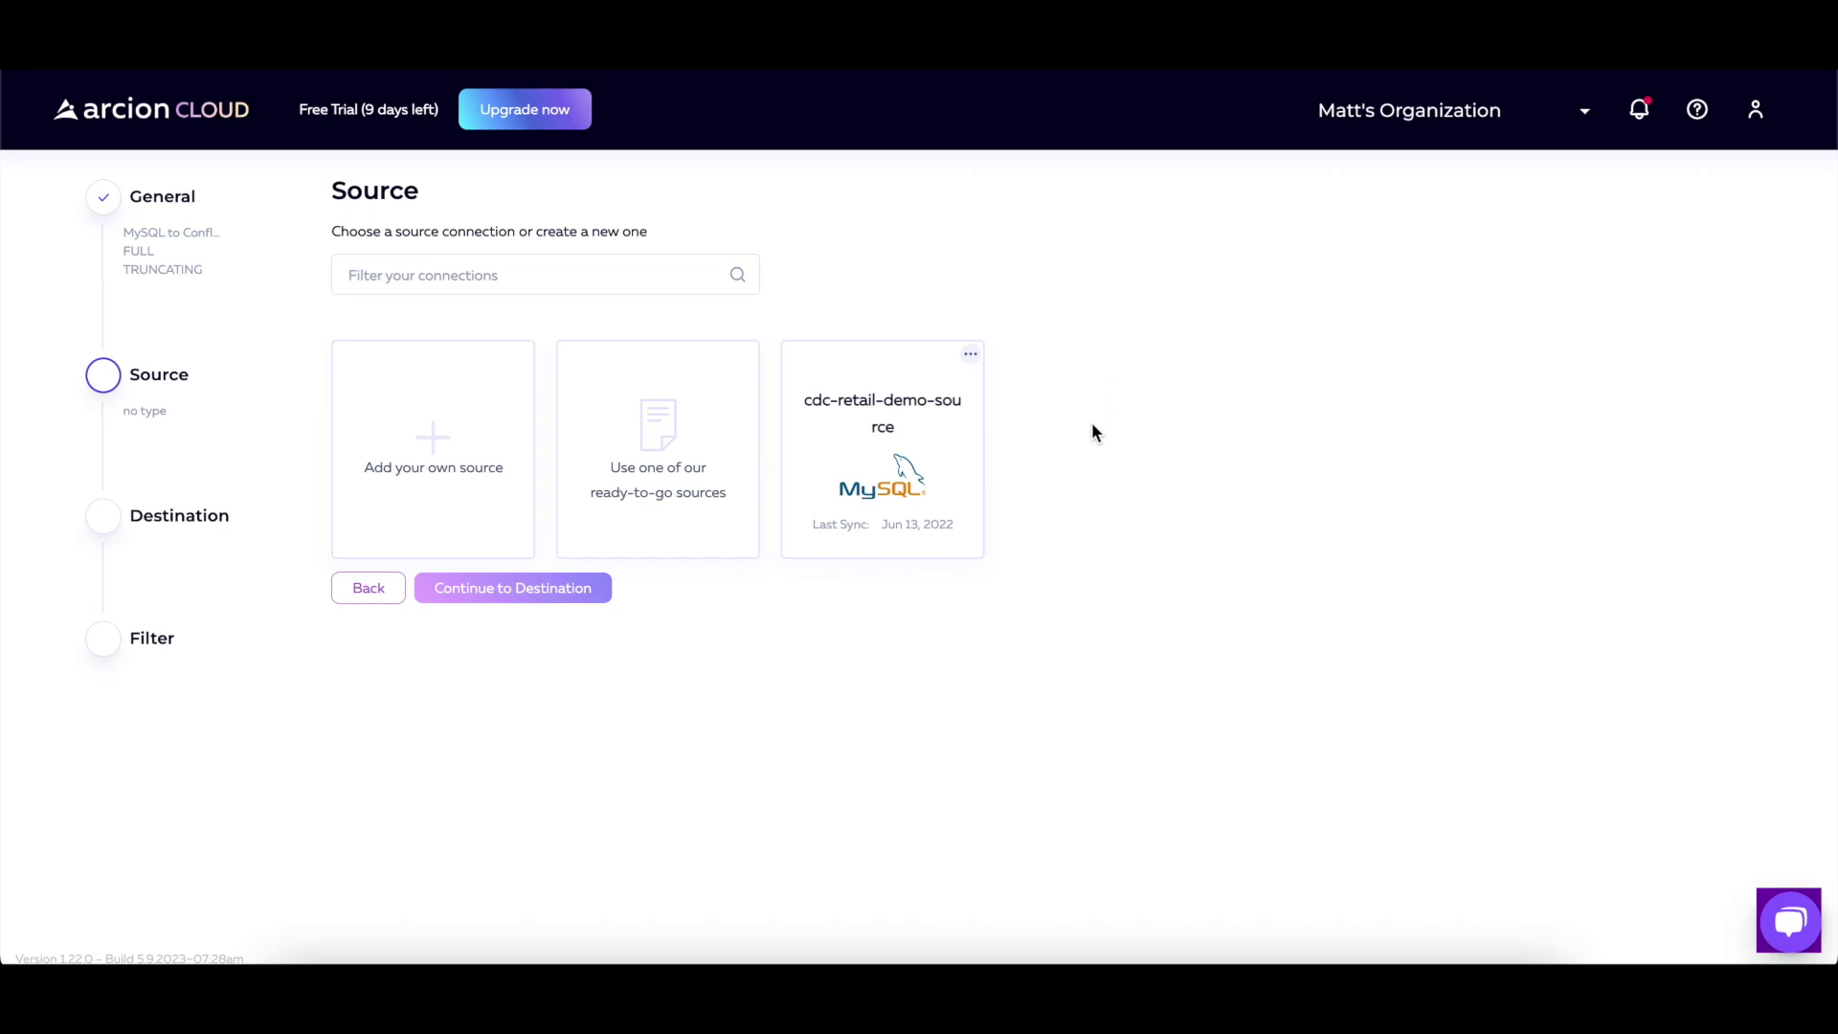
Step: Use the cdc-retail-demo-source MySQL connection as the source and start a new Confluent Cloud destination connection
{"action": "left_click", "coordinate": [875, 442]}
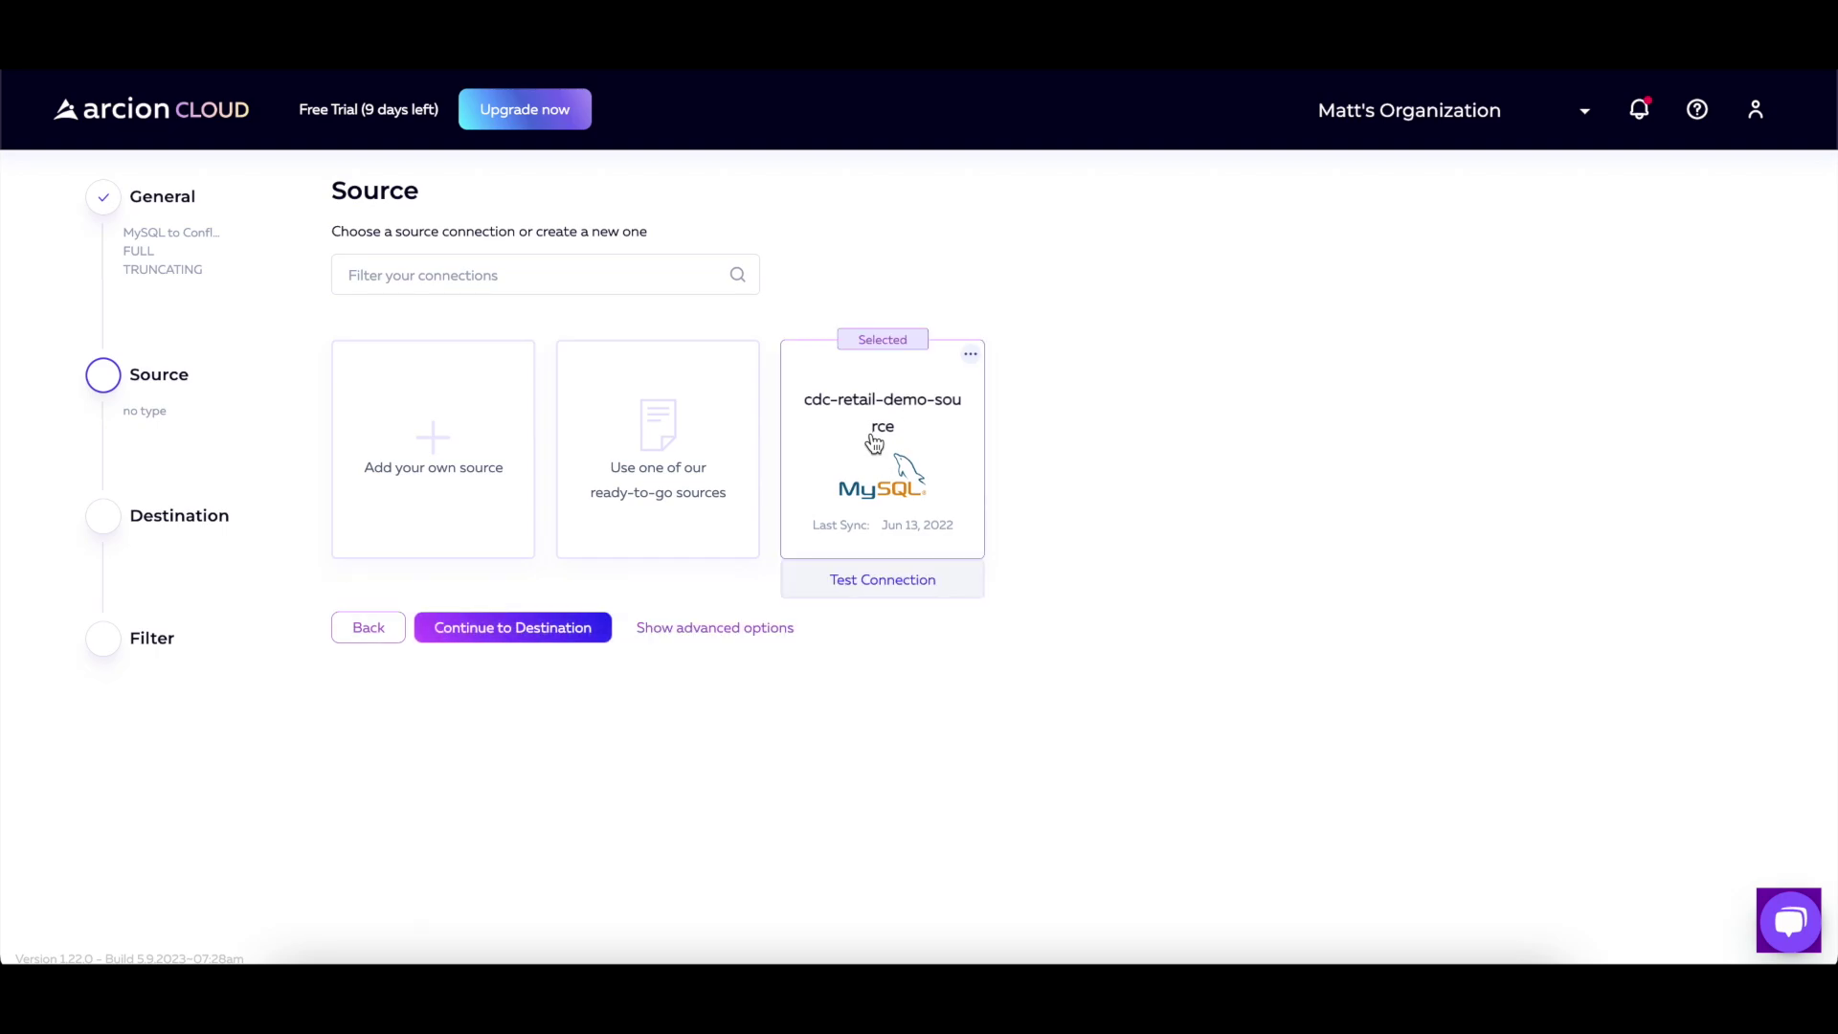
{"action": "left_click", "coordinate": [537, 632]}
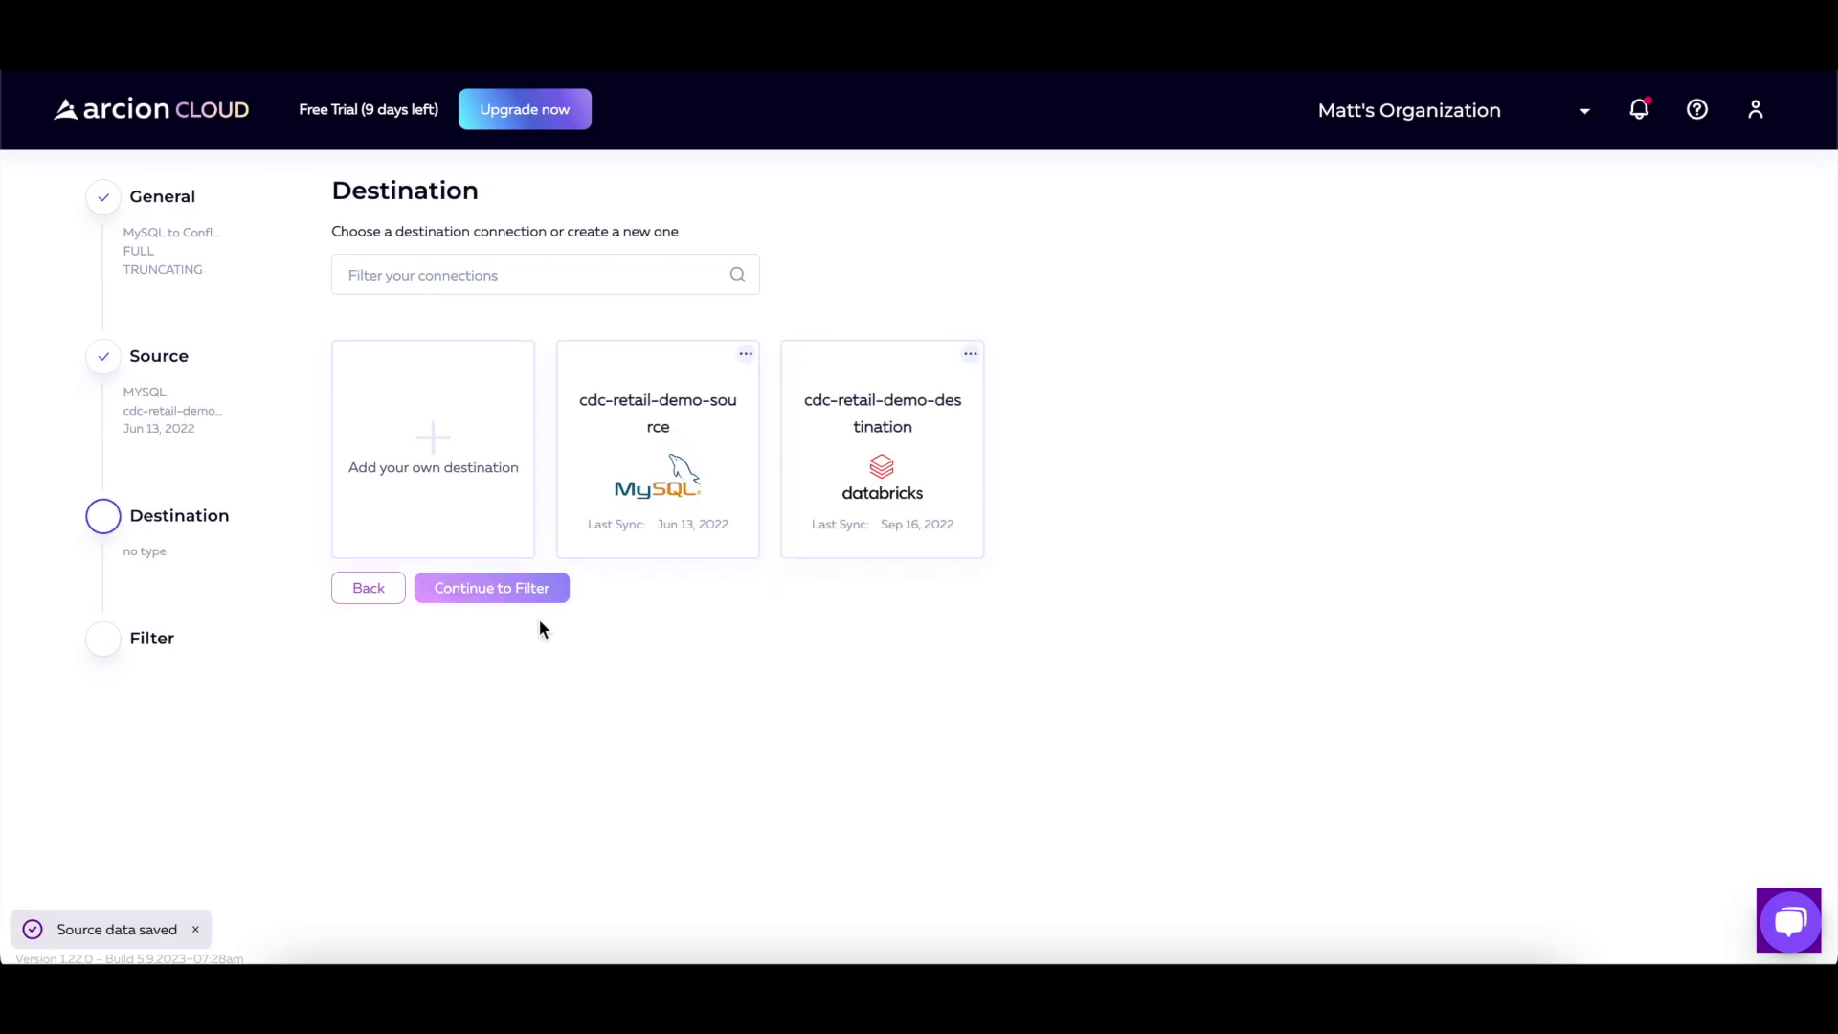
{"action": "left_click", "coordinate": [433, 441]}
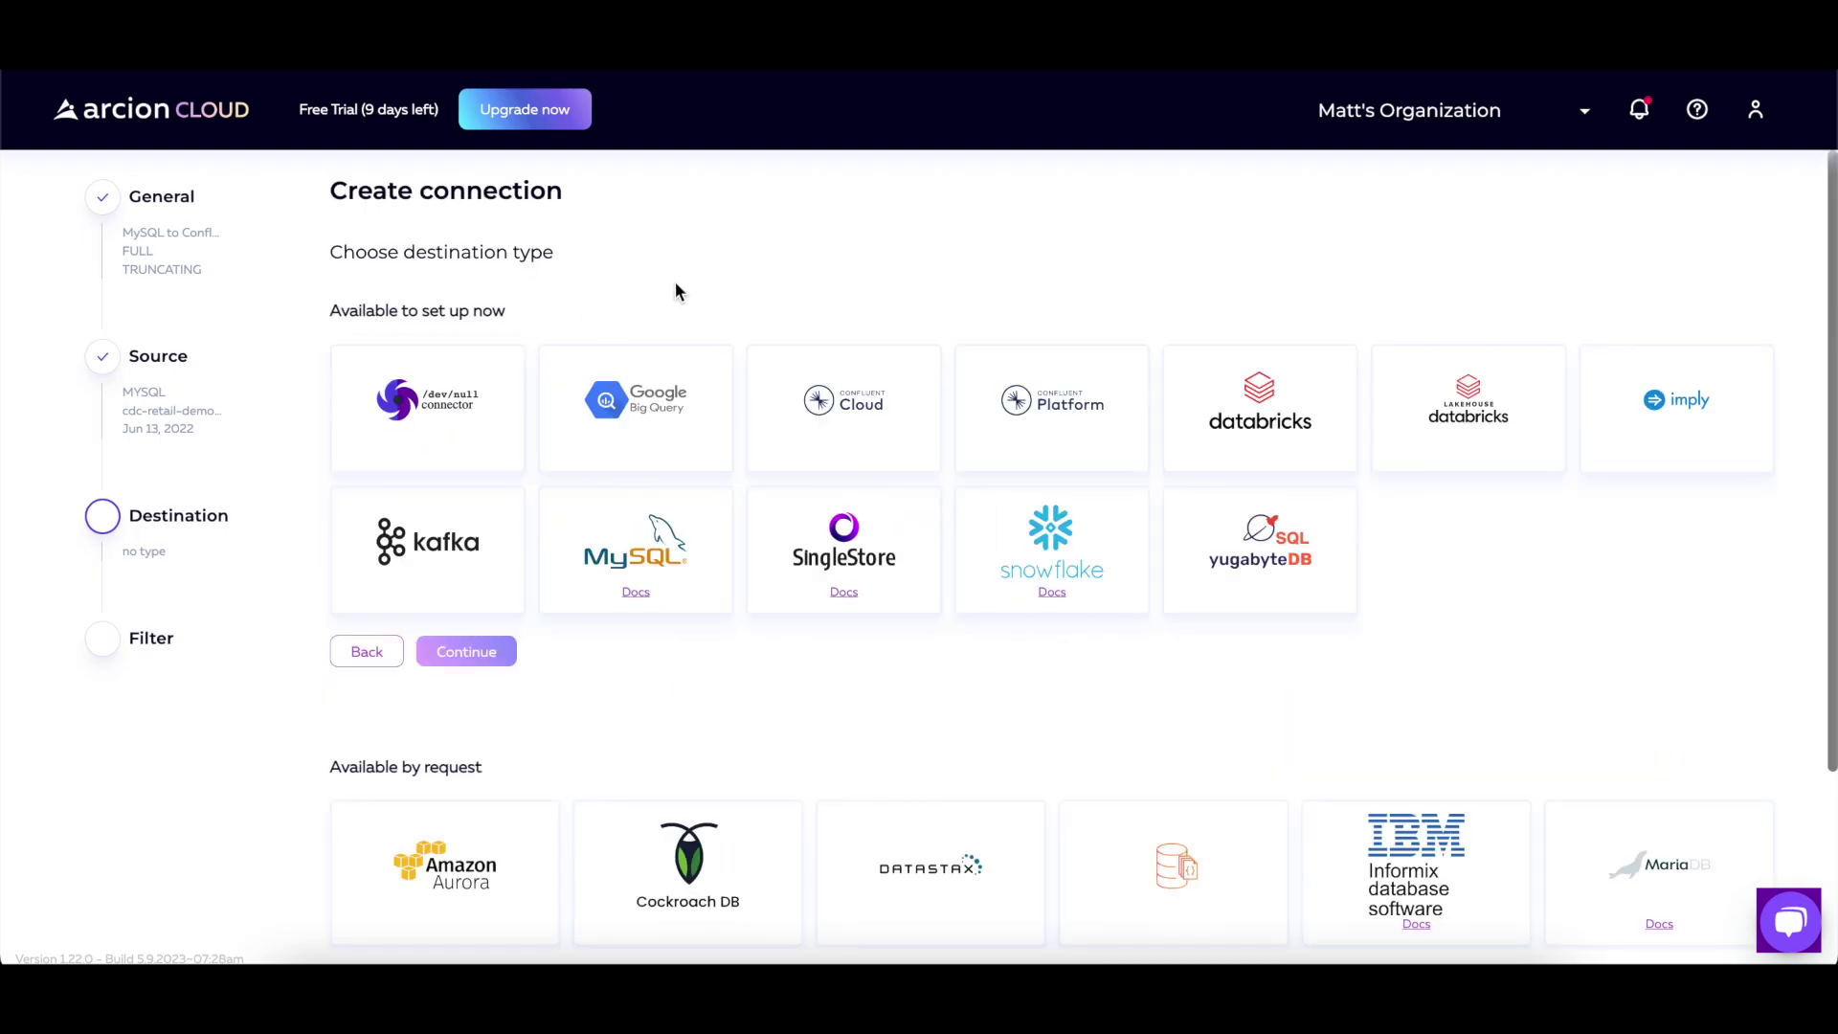
{"action": "left_click", "coordinate": [873, 412]}
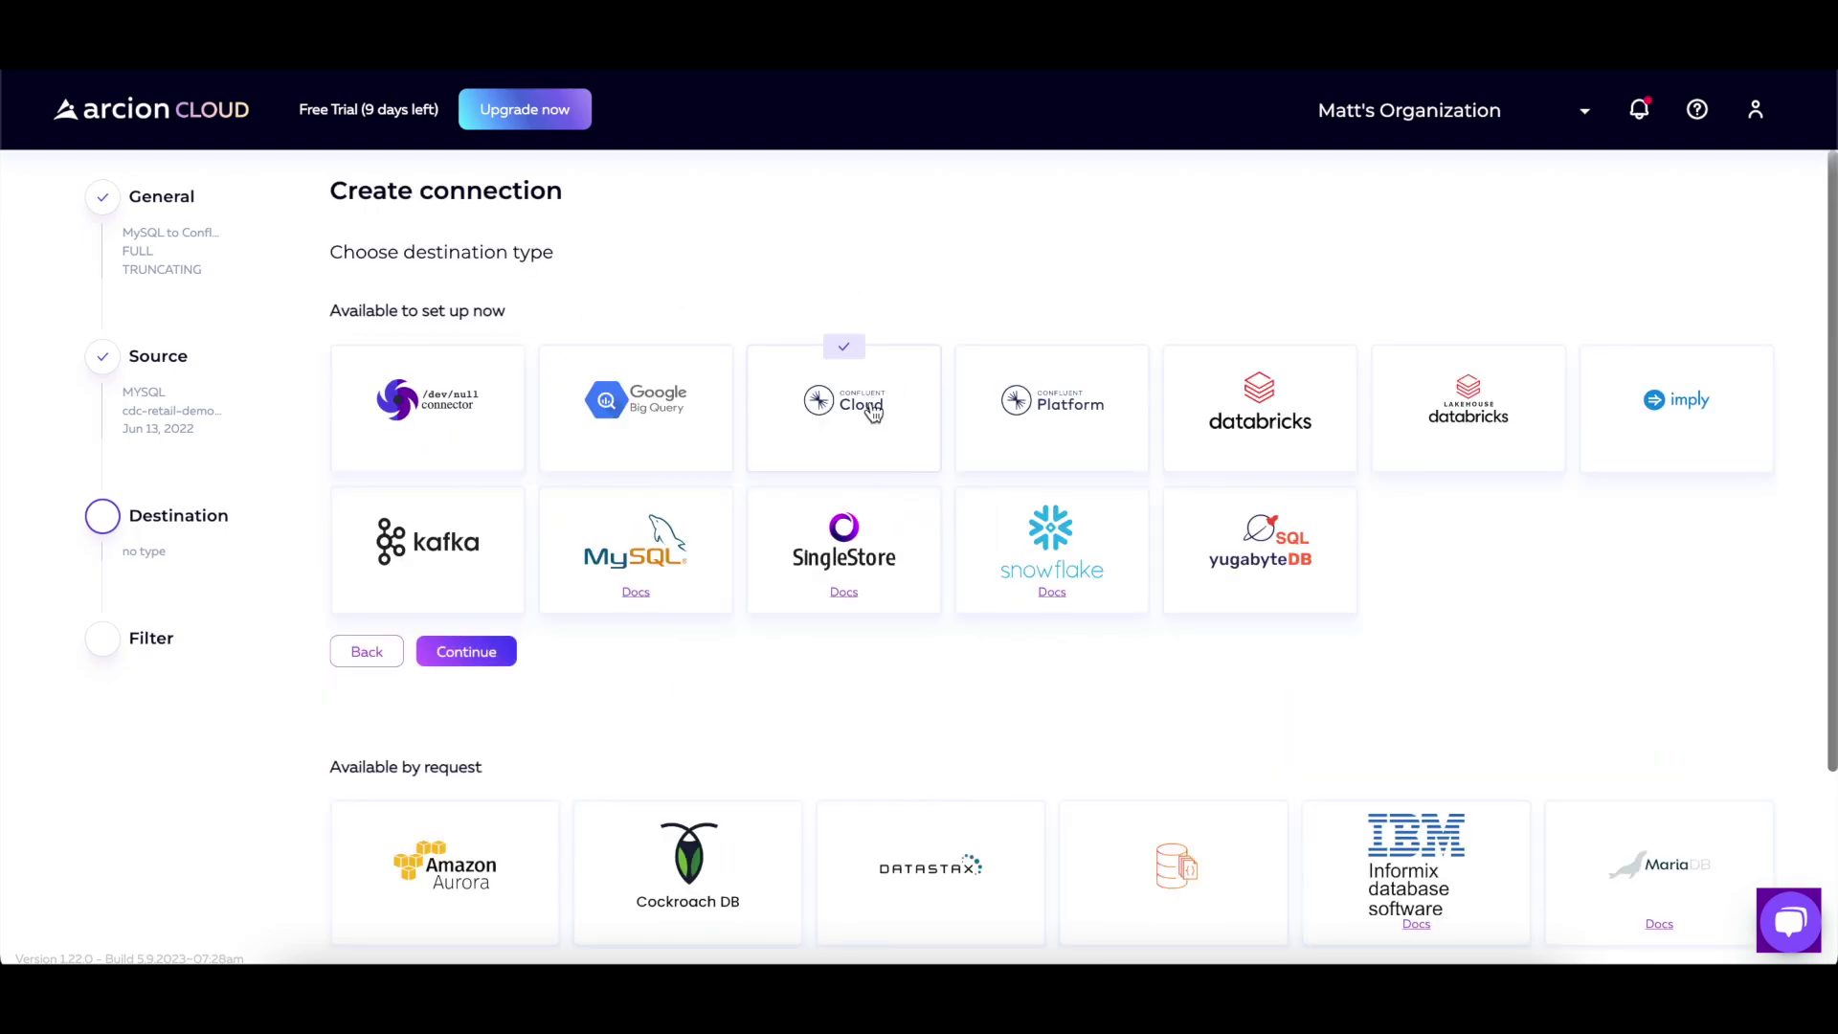
{"action": "left_click", "coordinate": [466, 655]}
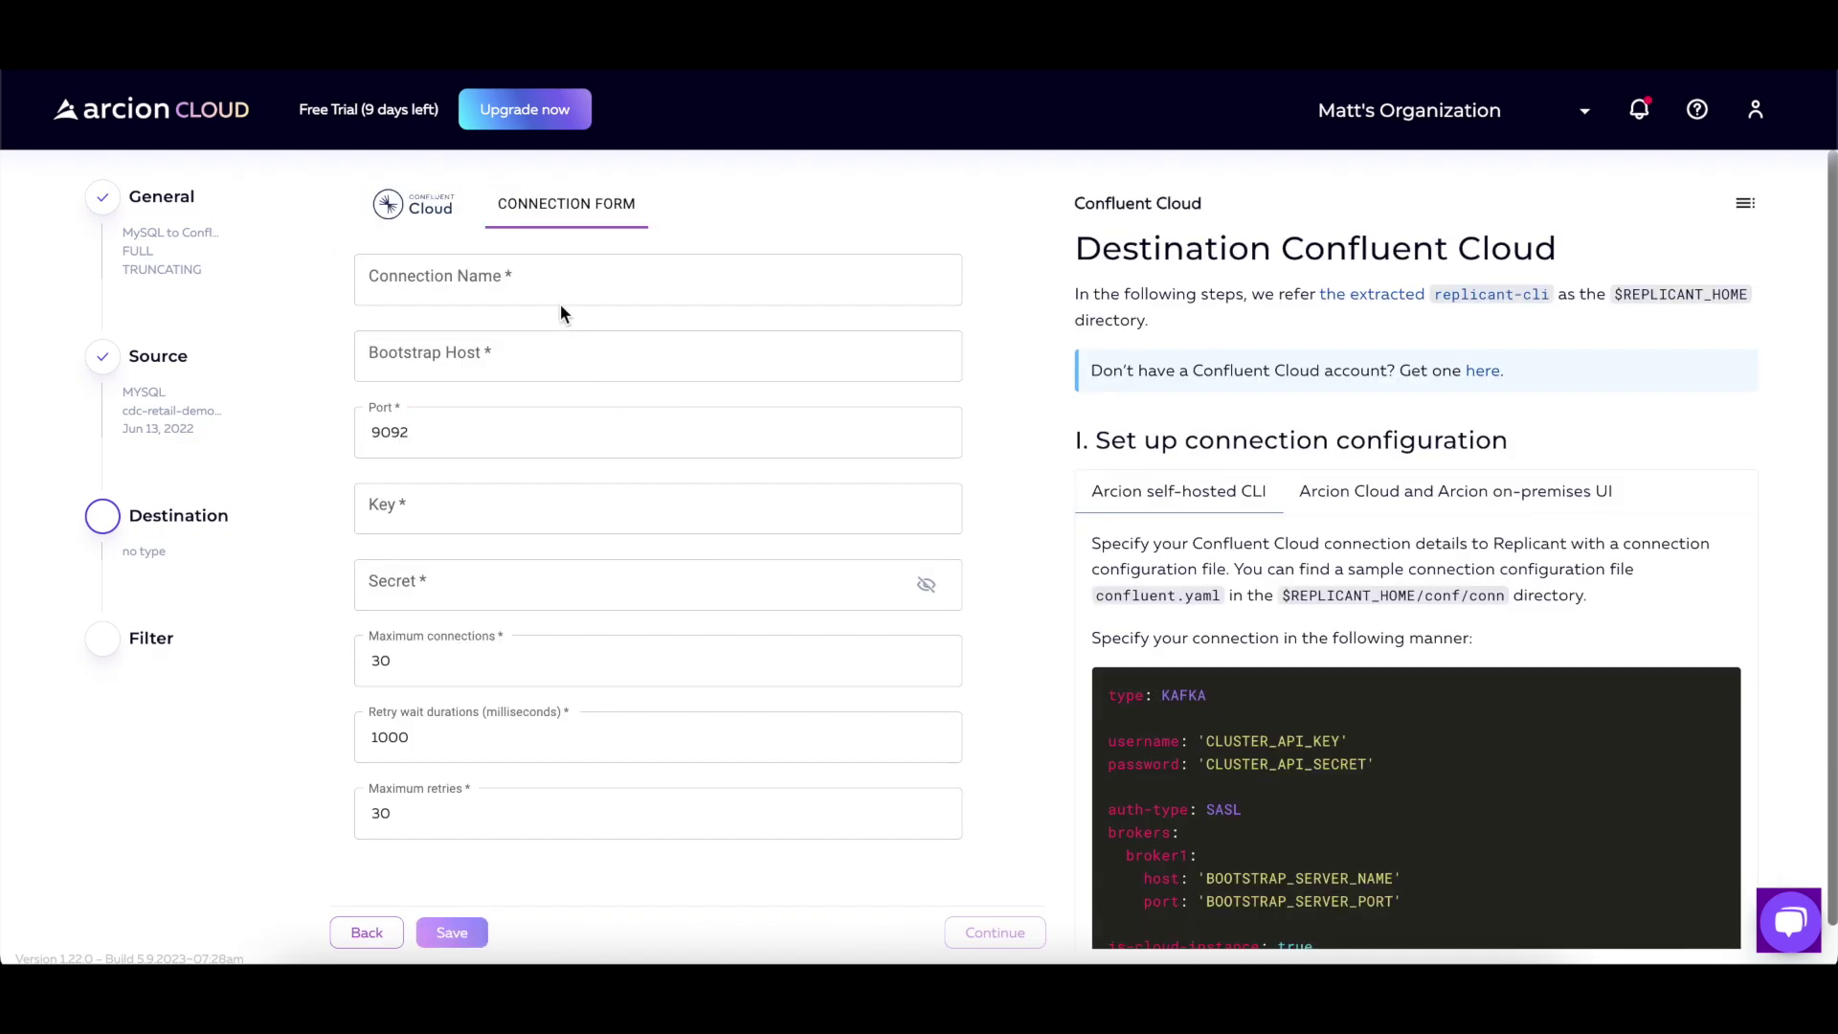
Step: Name the connection confluent-cloud and copy the bootstrap host pkc-n00kk.us-east-1.aws.confluent.cloud from Confluent's cluster settings into it, checking the port there
{"action": "left_click", "coordinate": [552, 289]}
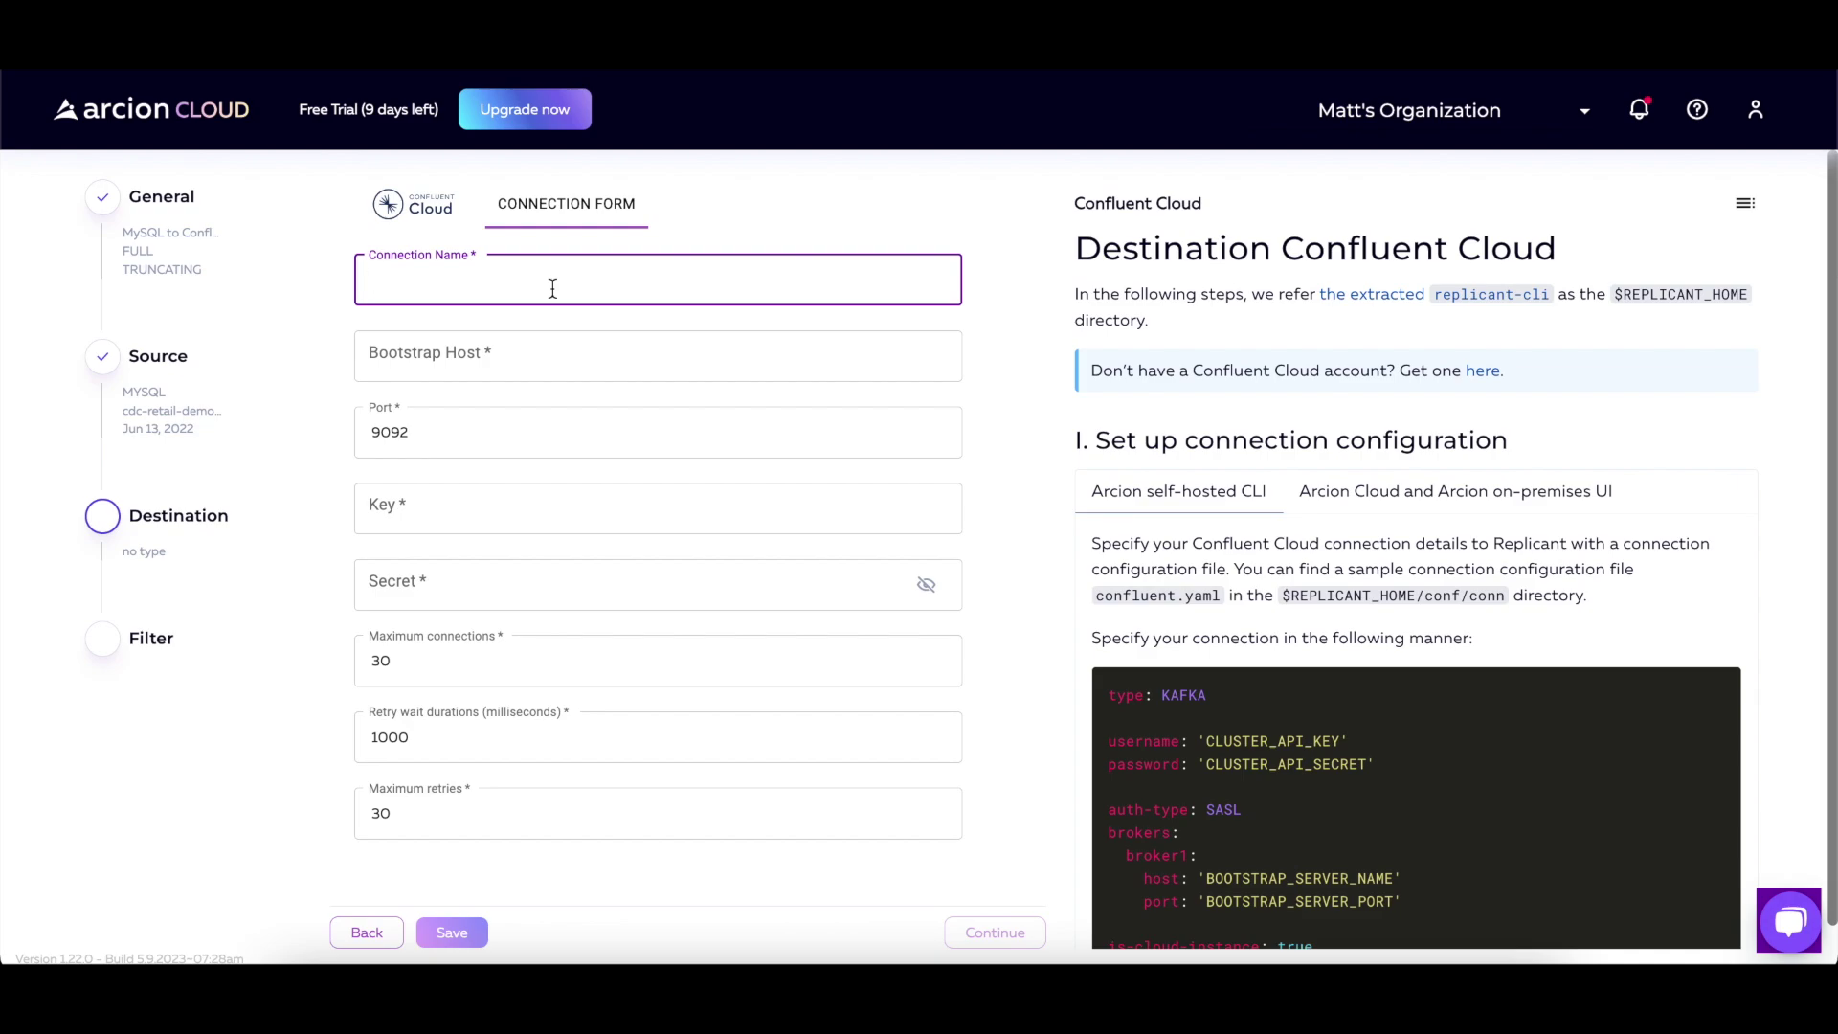
{"action": "type", "text": "confluent-cloud"}
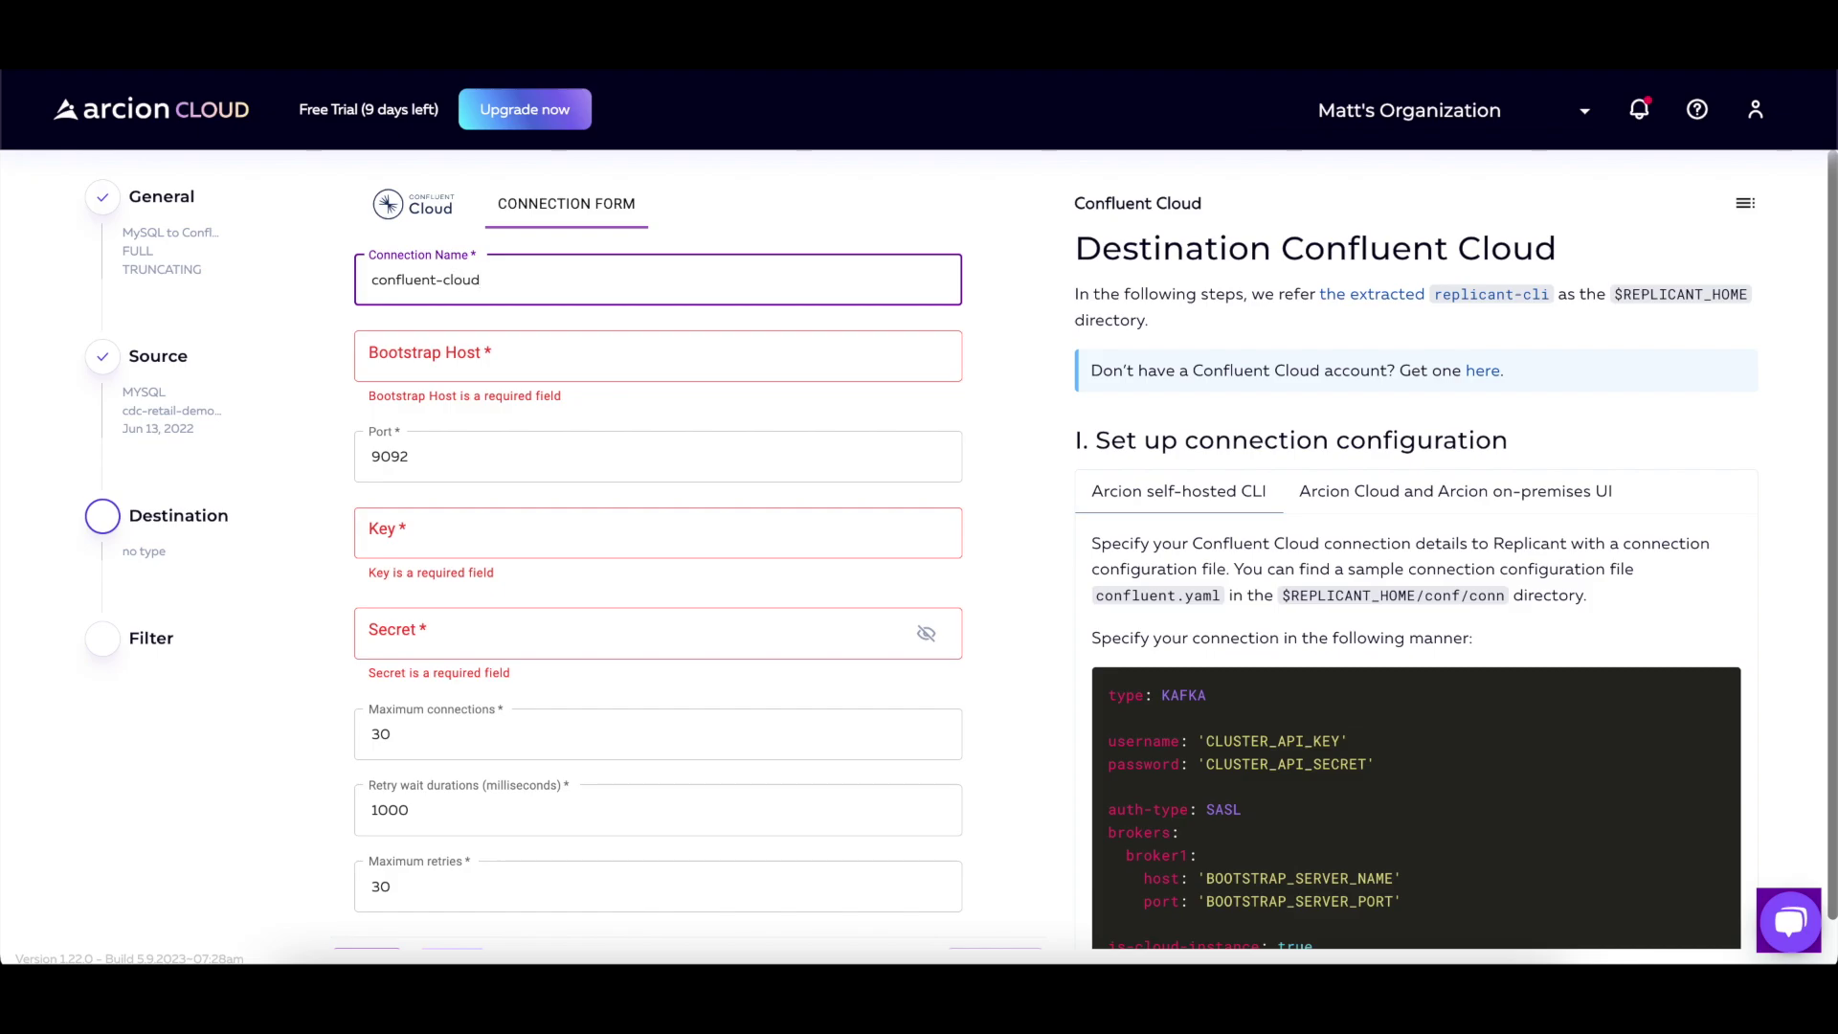
{"action": "left_click", "coordinate": [536, 358]}
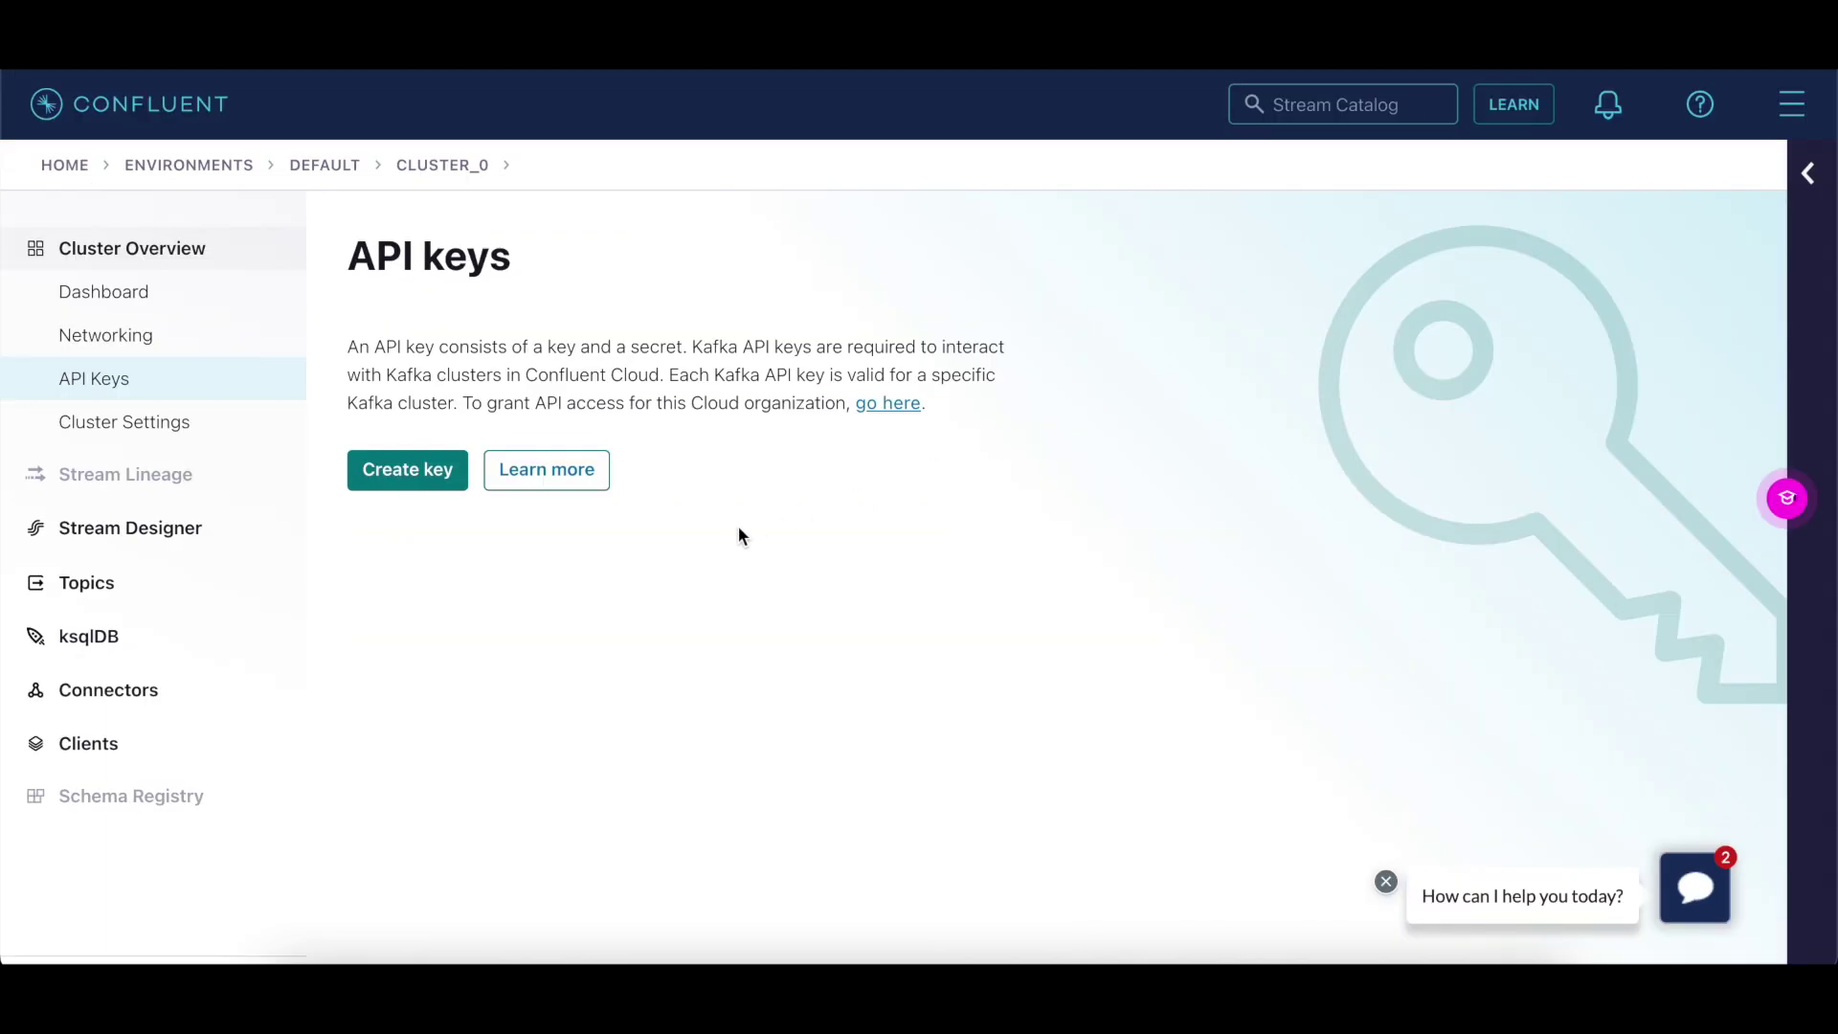
{"action": "left_click", "coordinate": [99, 442]}
{"action": "scroll", "coordinate": [869, 636], "scroll_direction": "down", "scroll_amount": 1}
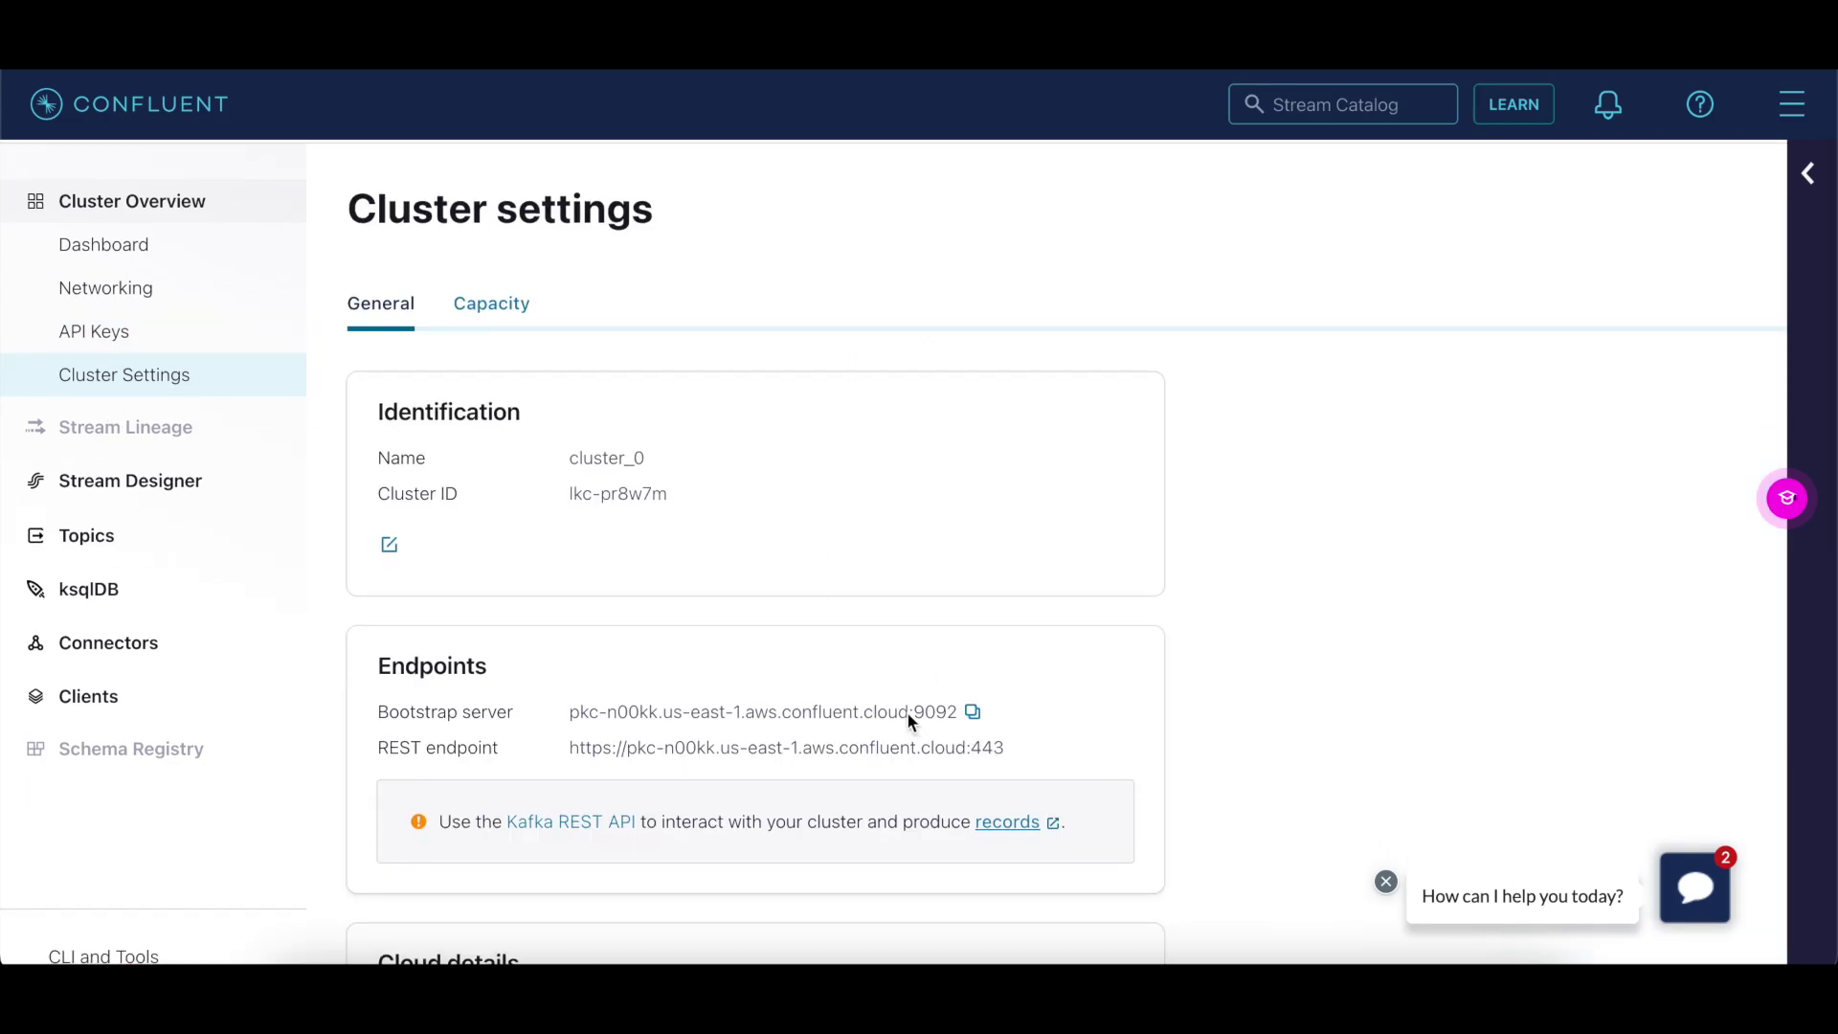
{"action": "left_click_drag", "start_coordinate": [745, 716], "coordinate": [578, 716]}
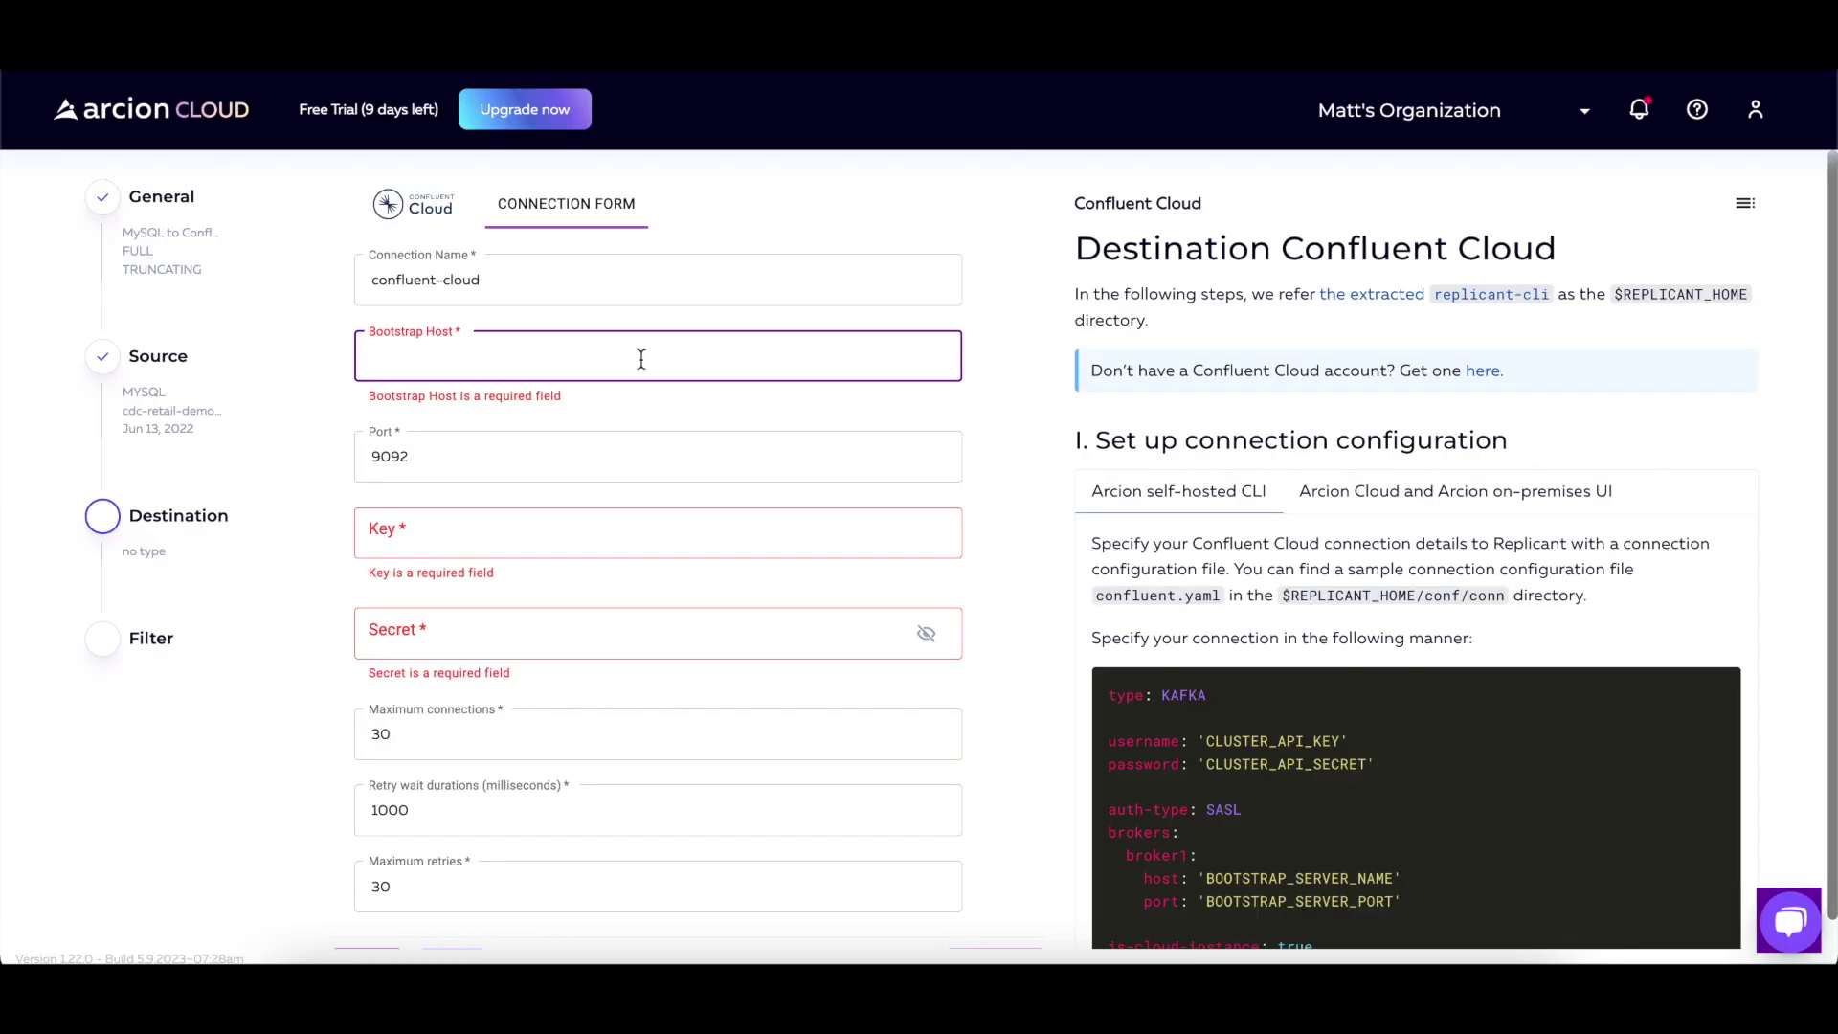
{"action": "key", "text": "ctrl+v"}
{"action": "left_click", "coordinate": [665, 432]}
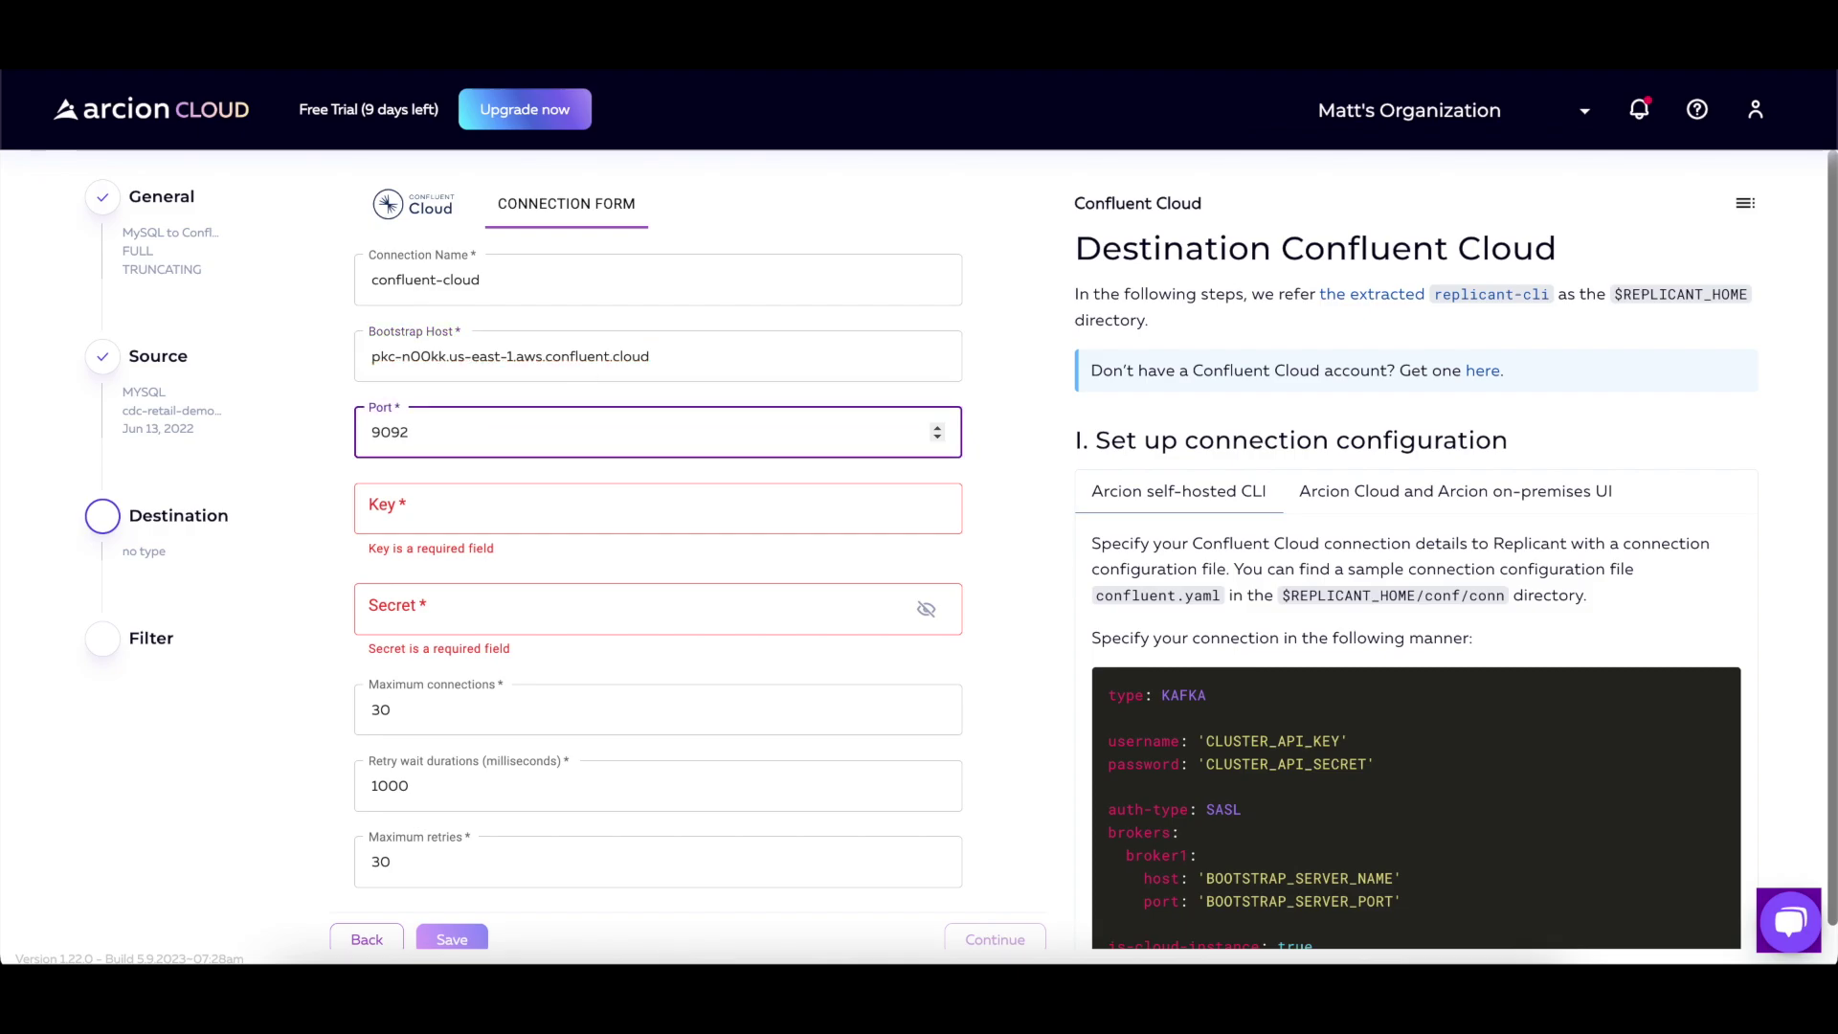
{"action": "key", "text": "ctrl+Tab"}
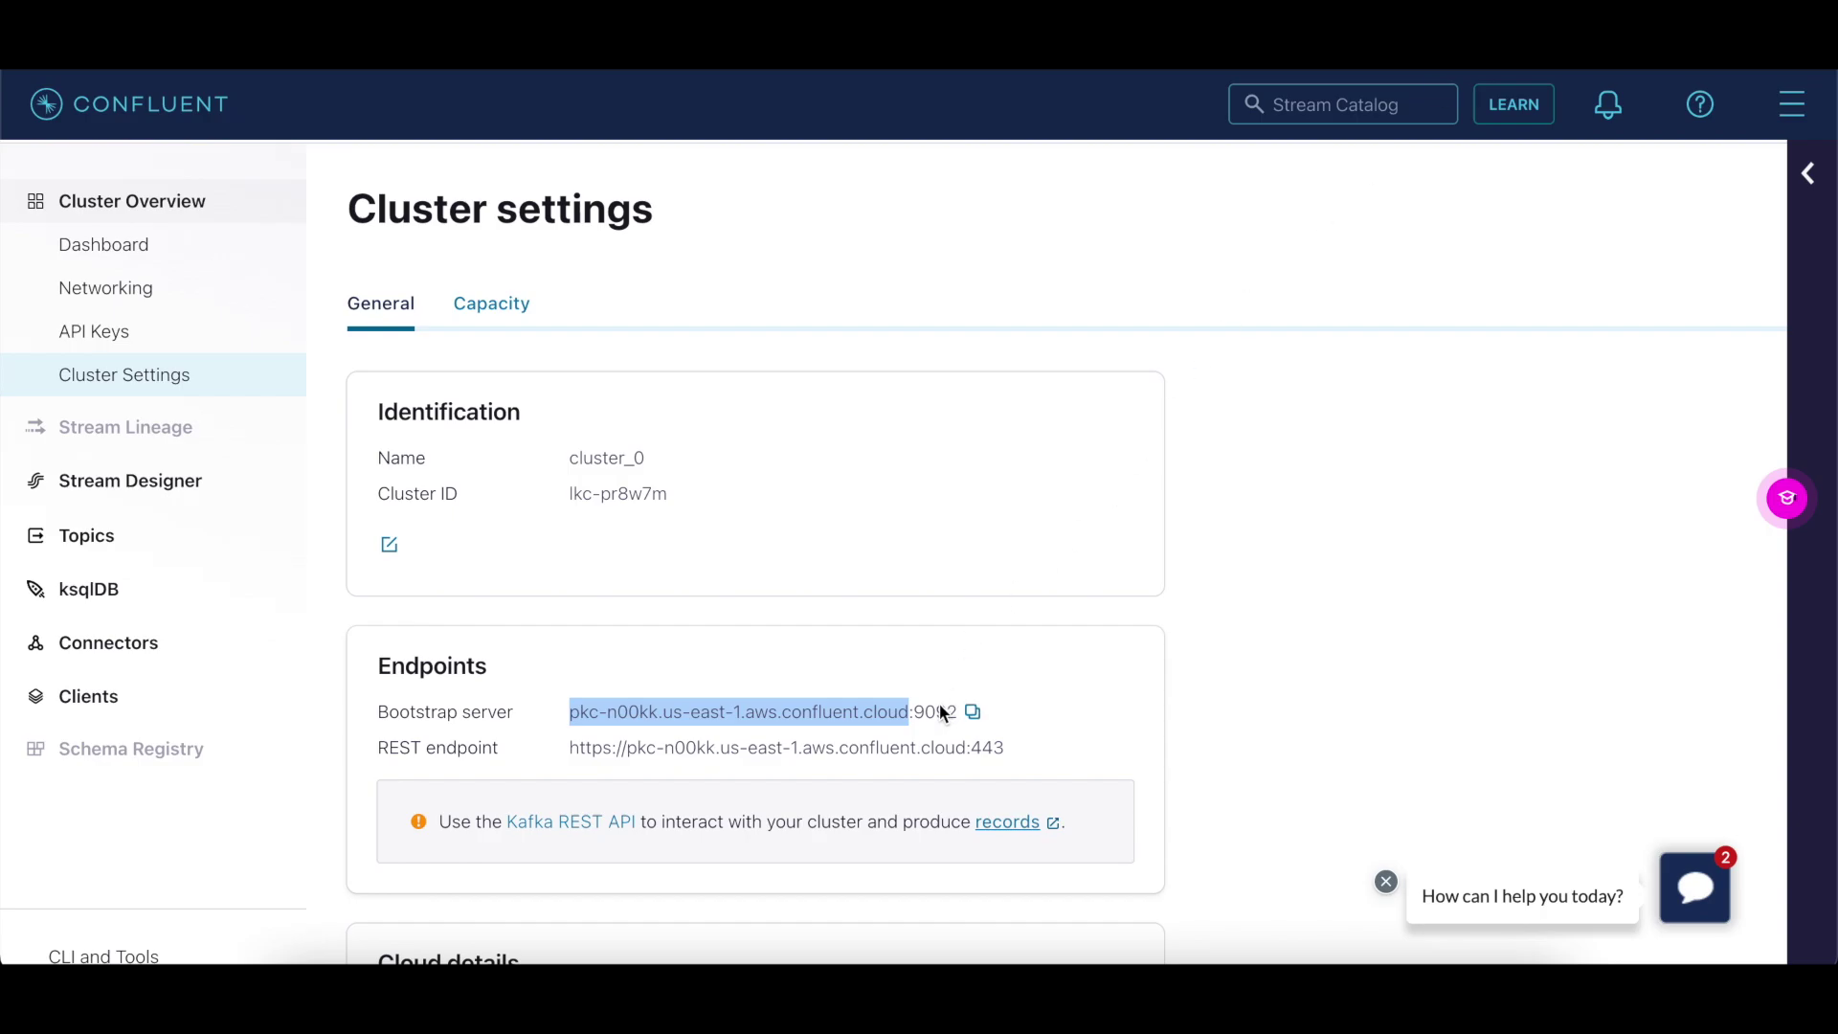
{"action": "key", "text": "ctrl+Tab"}
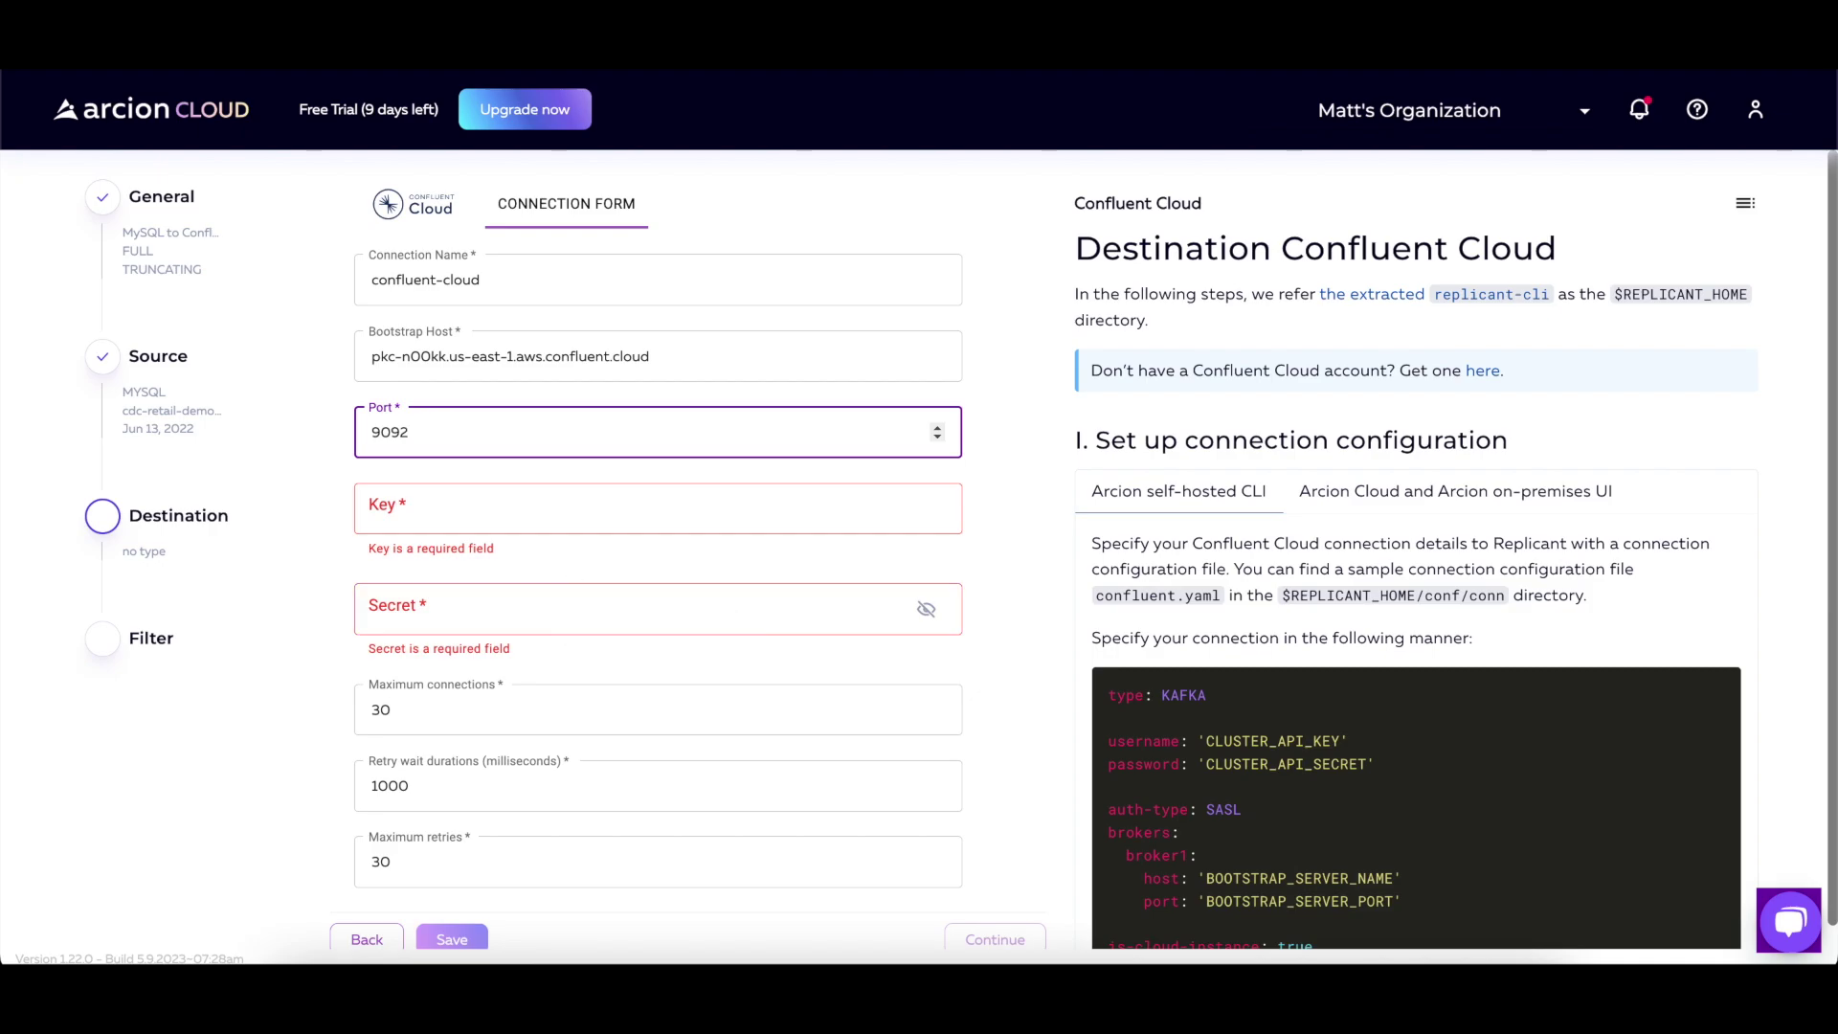
Step: Switch to Confluent and create an API key with Global access for the cluster
{"action": "key", "text": "ctrl+Tab"}
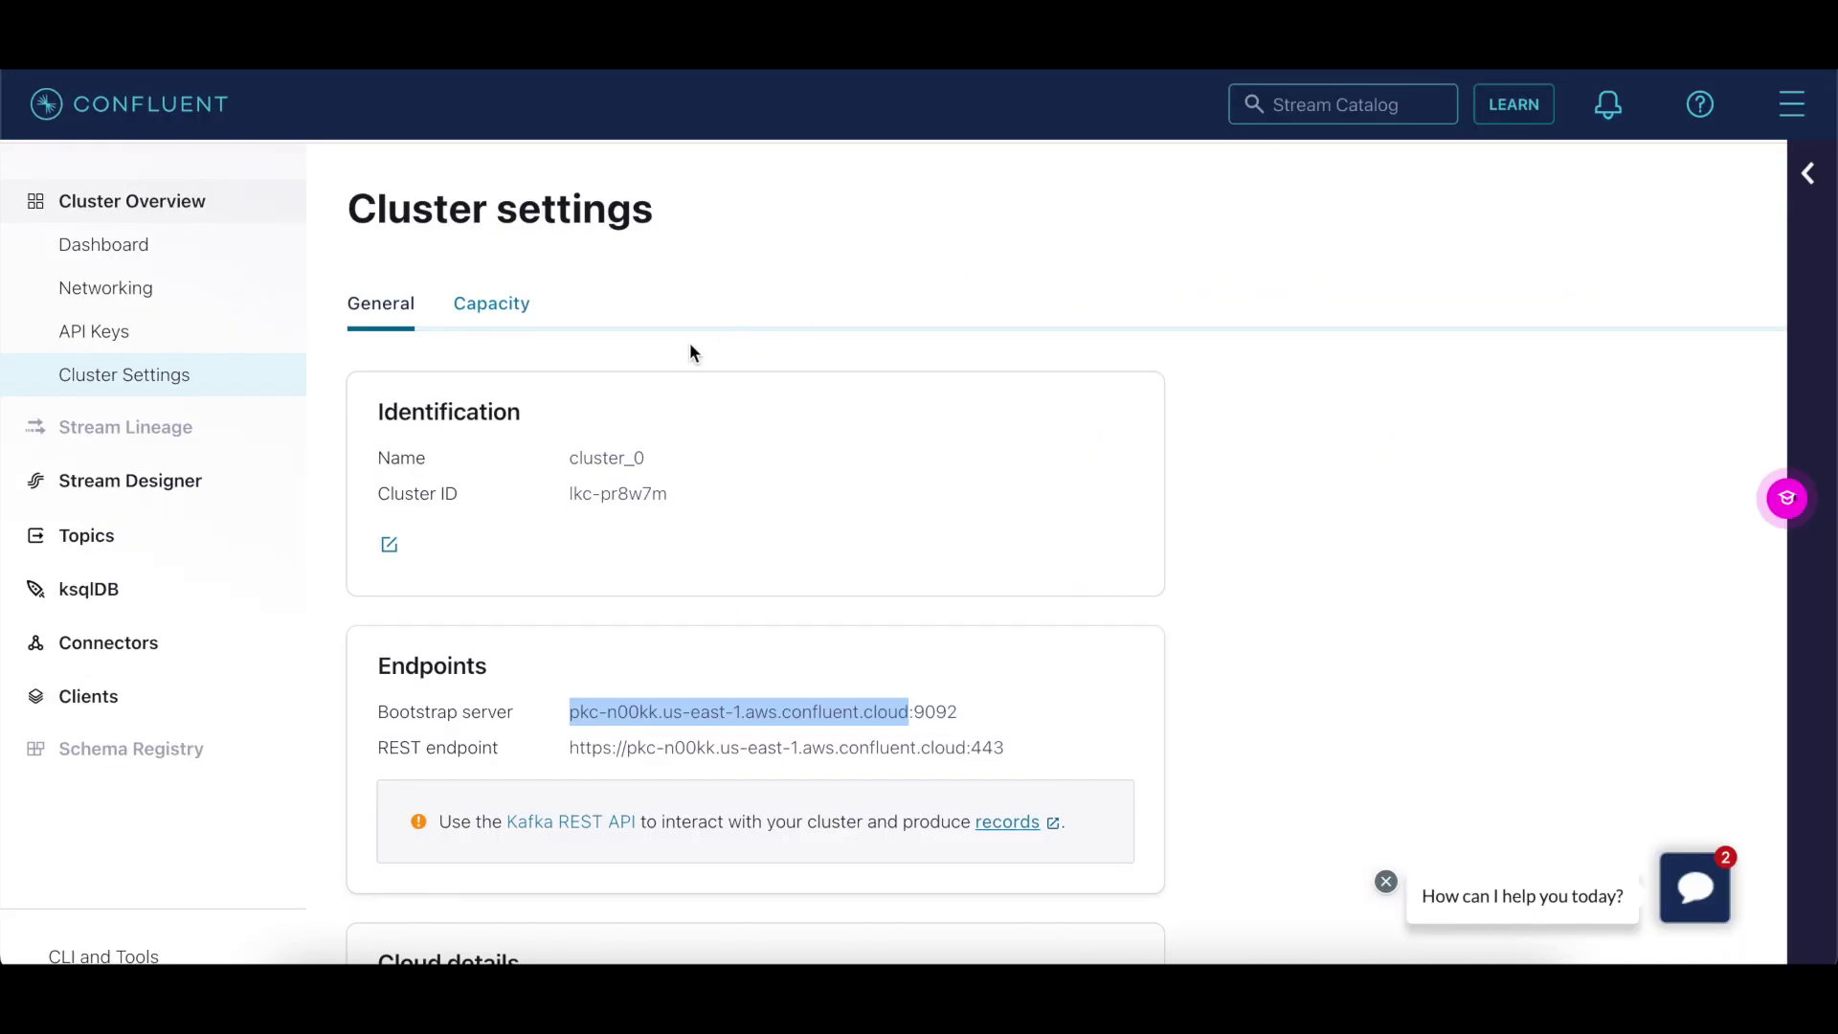
{"action": "left_click", "coordinate": [161, 332]}
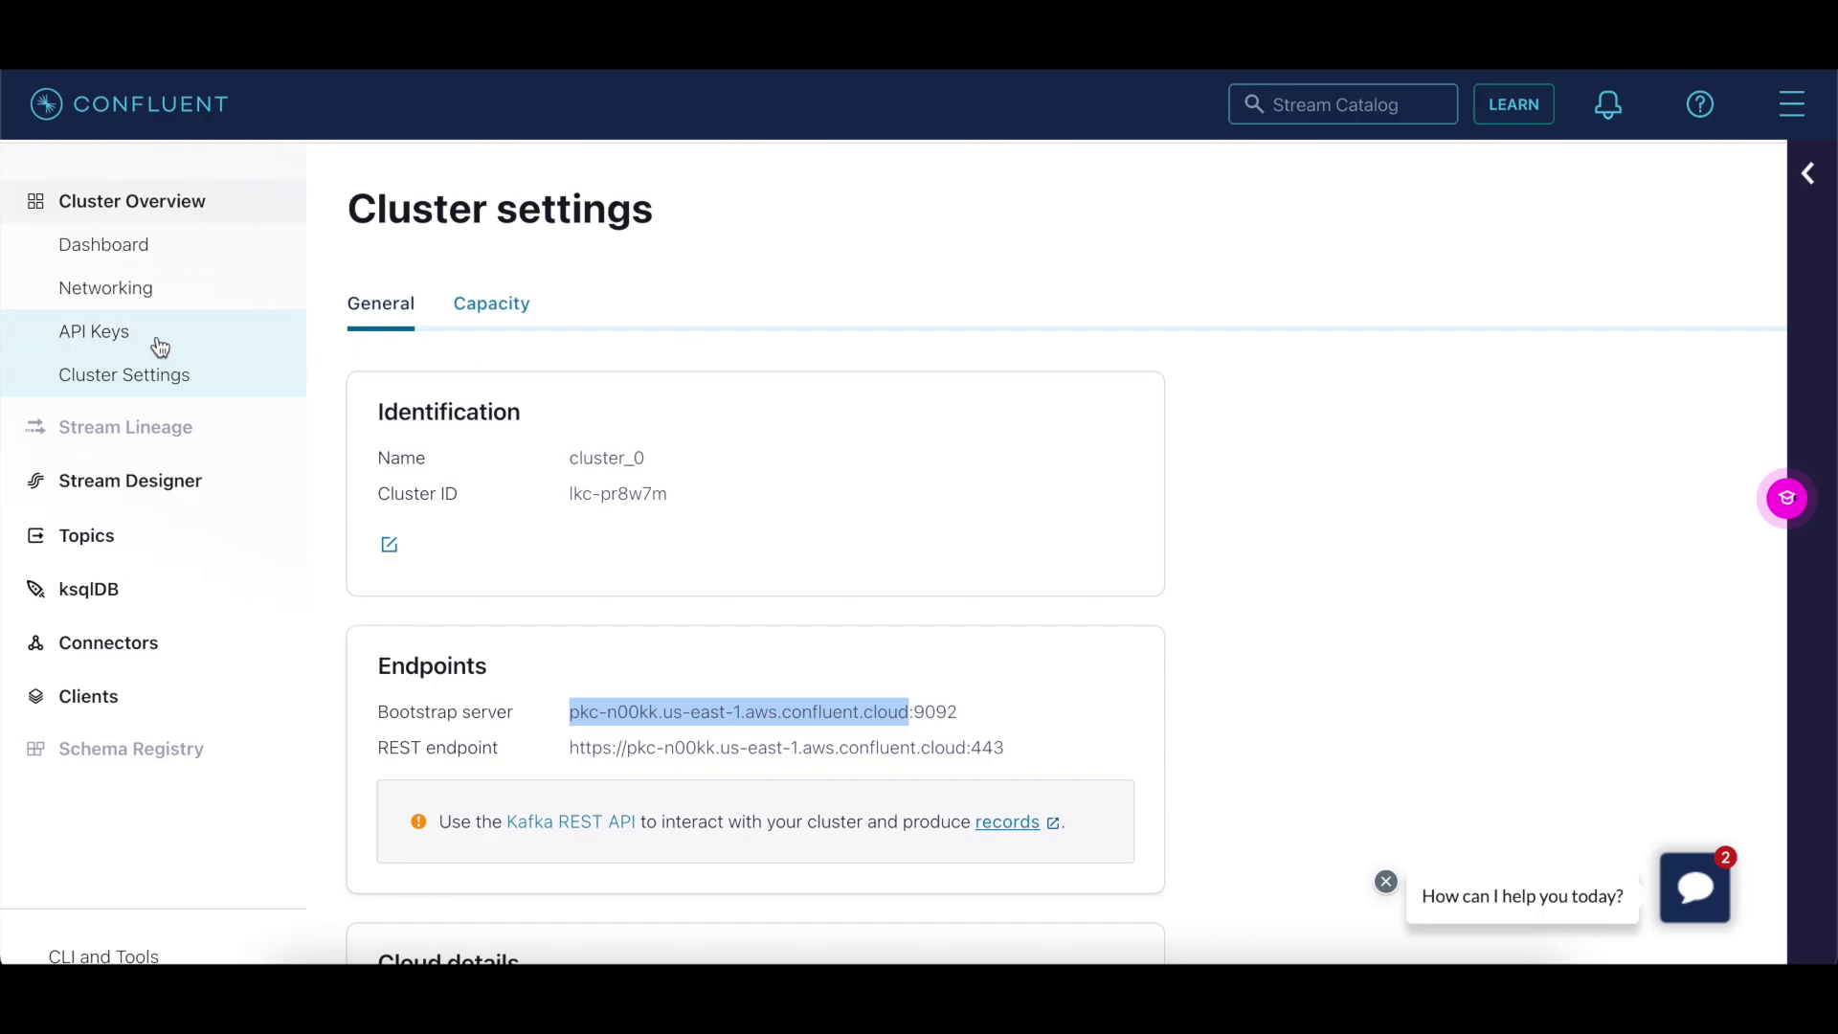
{"action": "left_click", "coordinate": [415, 483]}
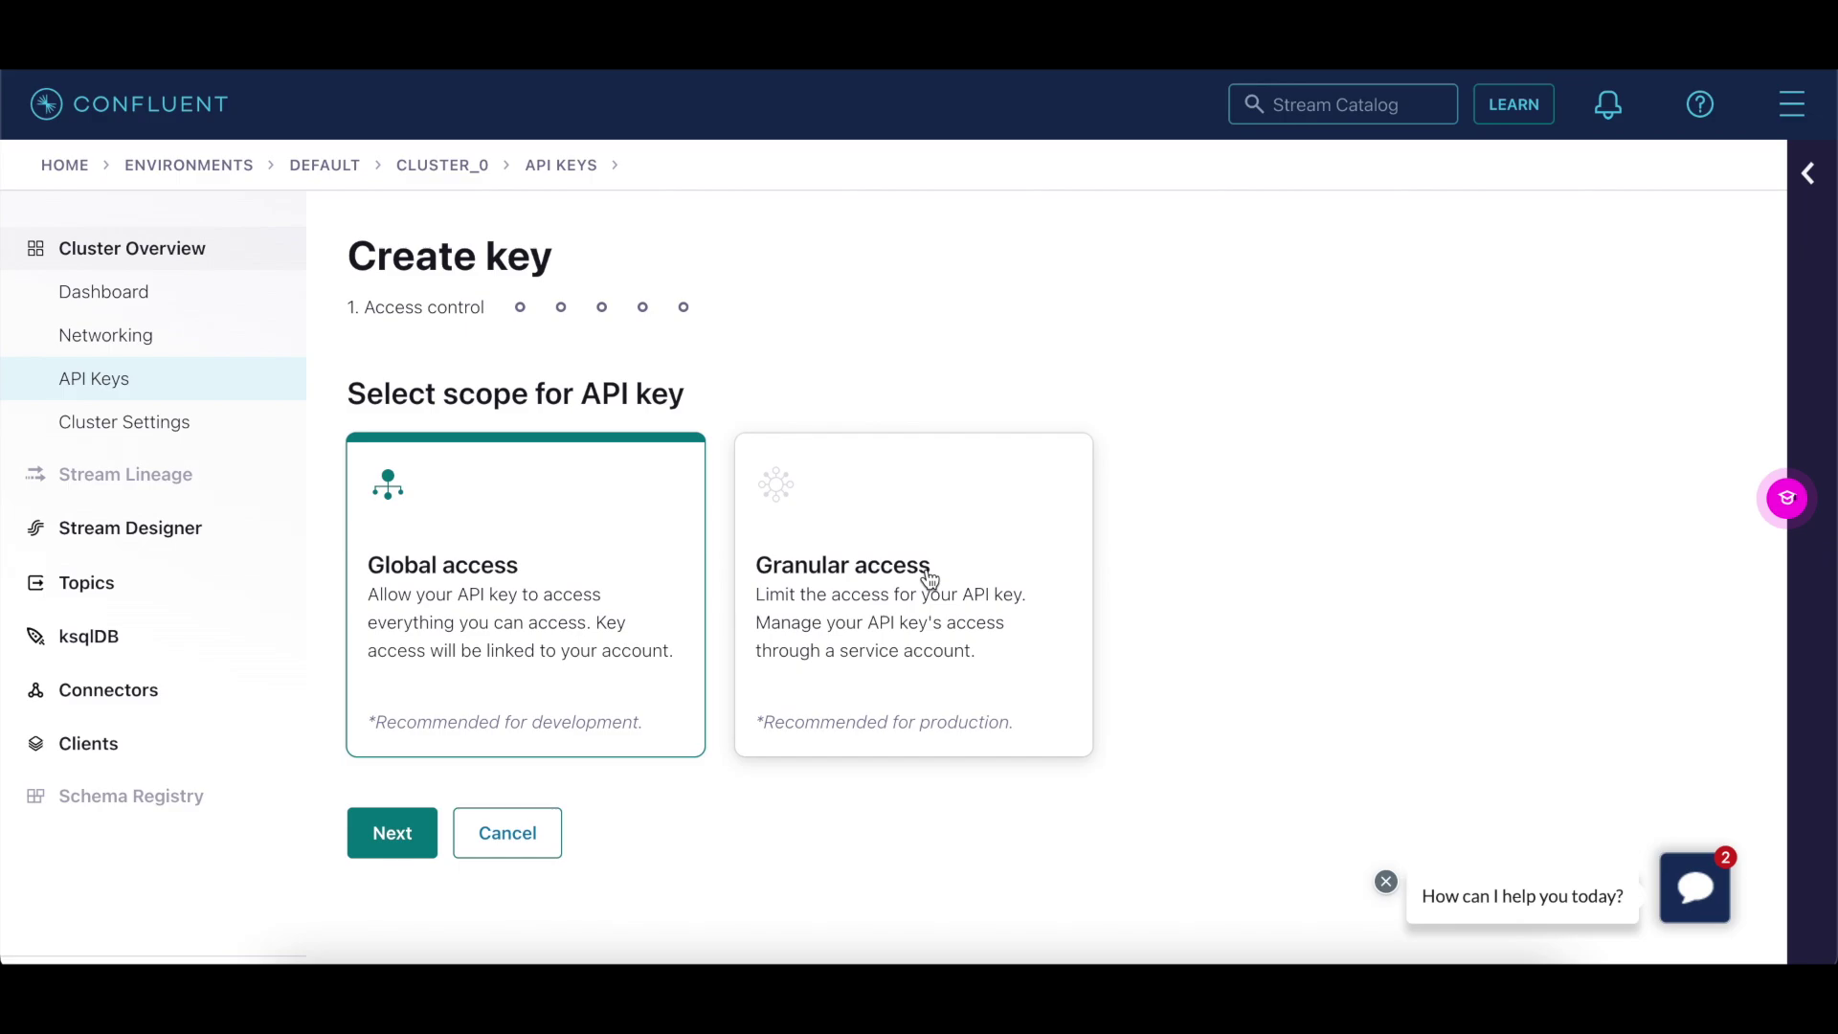
{"action": "left_click", "coordinate": [575, 670]}
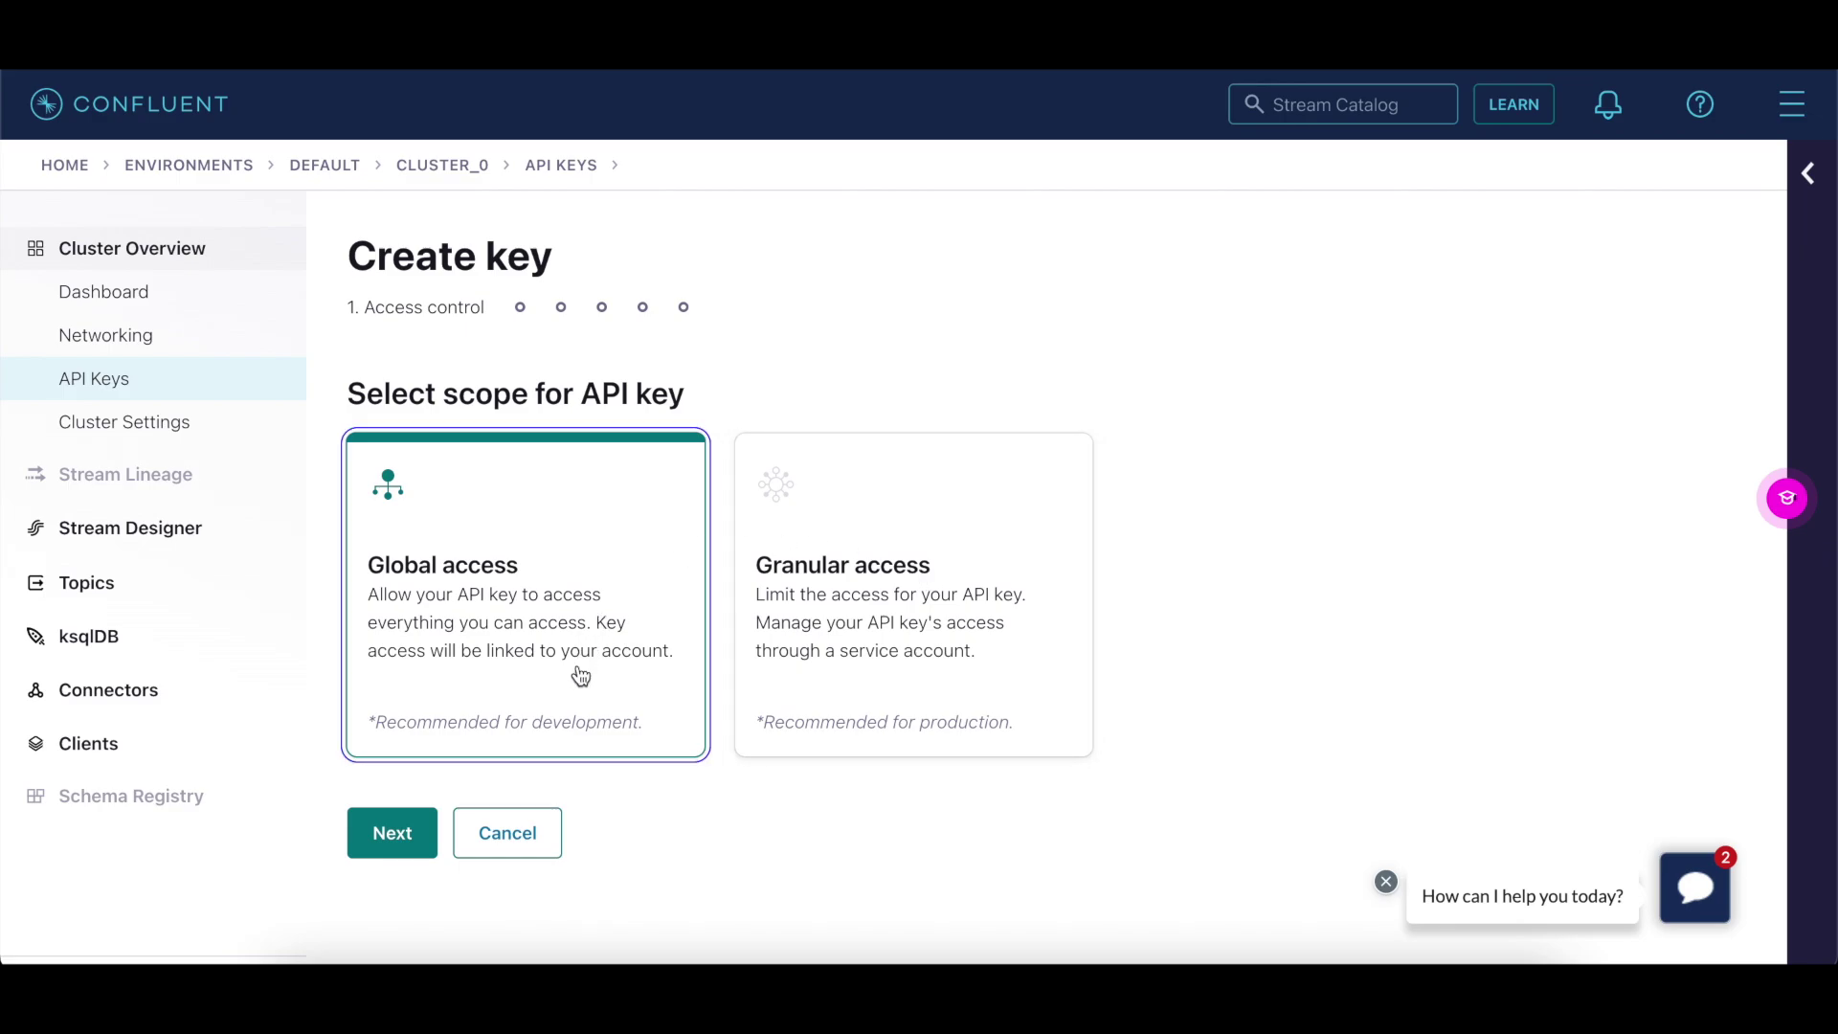
{"action": "left_click", "coordinate": [406, 829]}
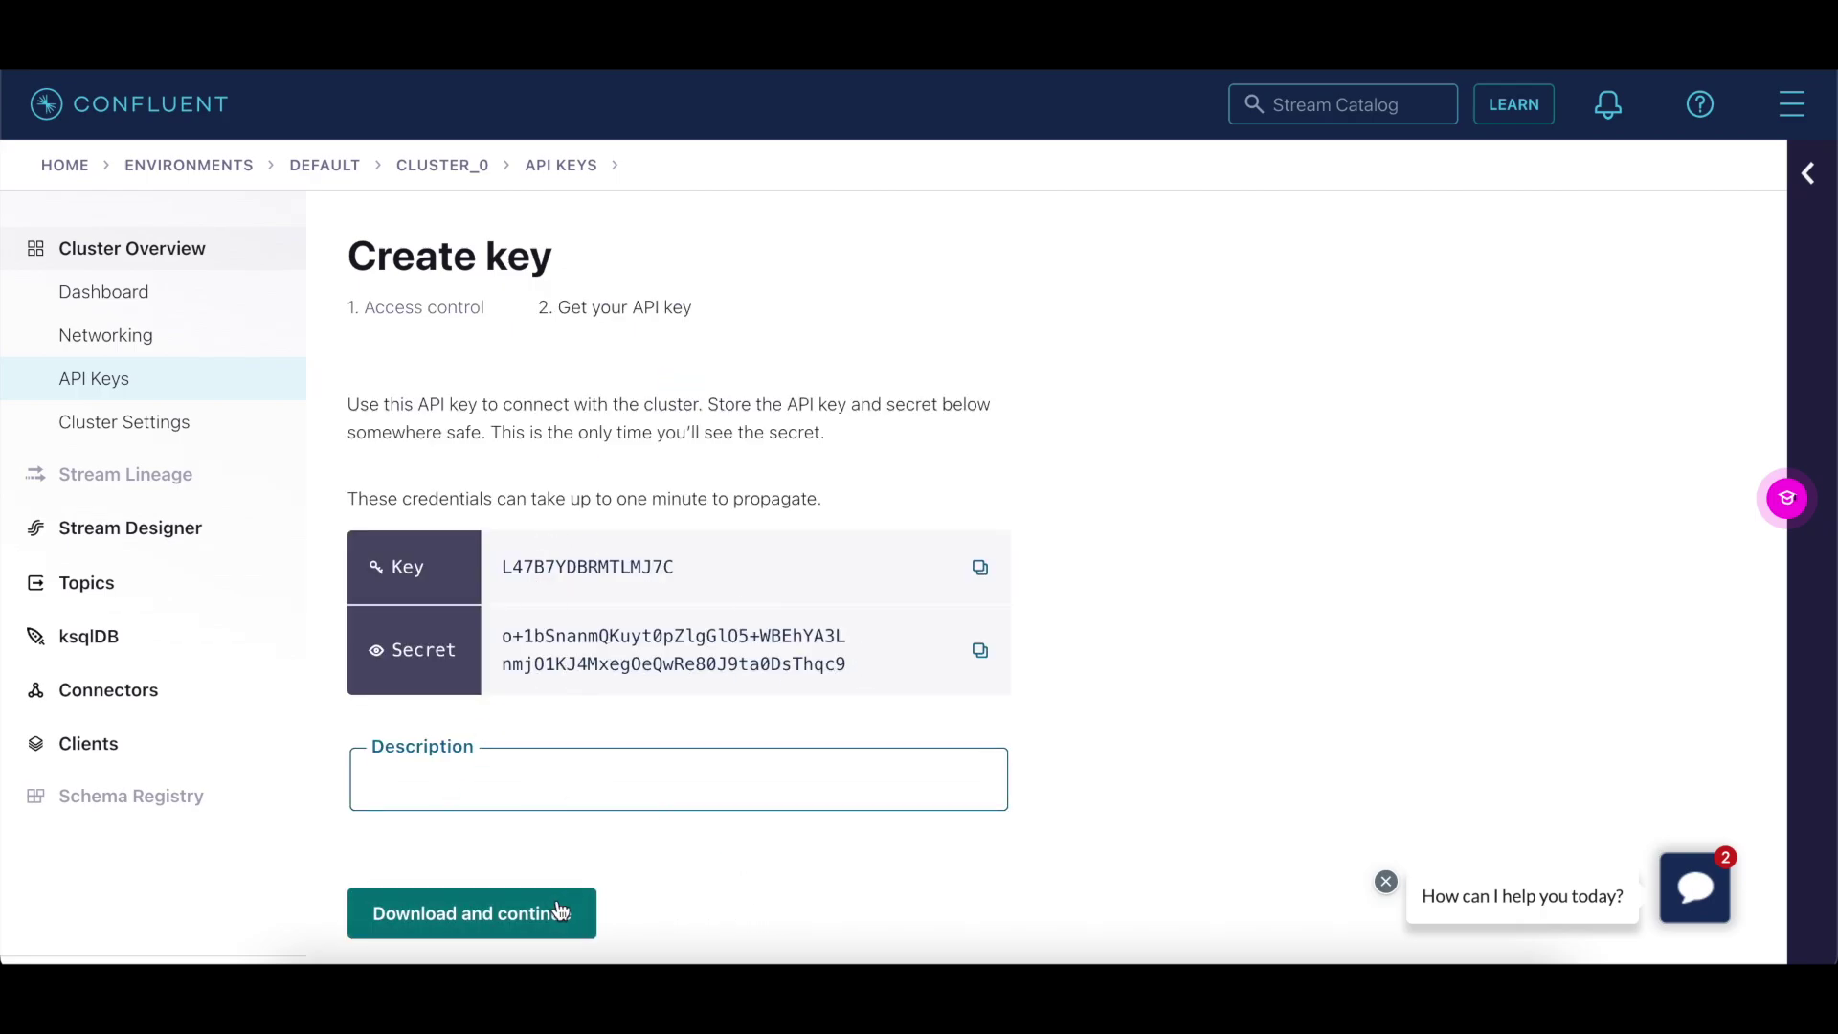
Step: Copy the new API key and its secret from Confluent into the Key and Secret fields of the Arcion connection form
{"action": "left_click", "coordinate": [984, 573]}
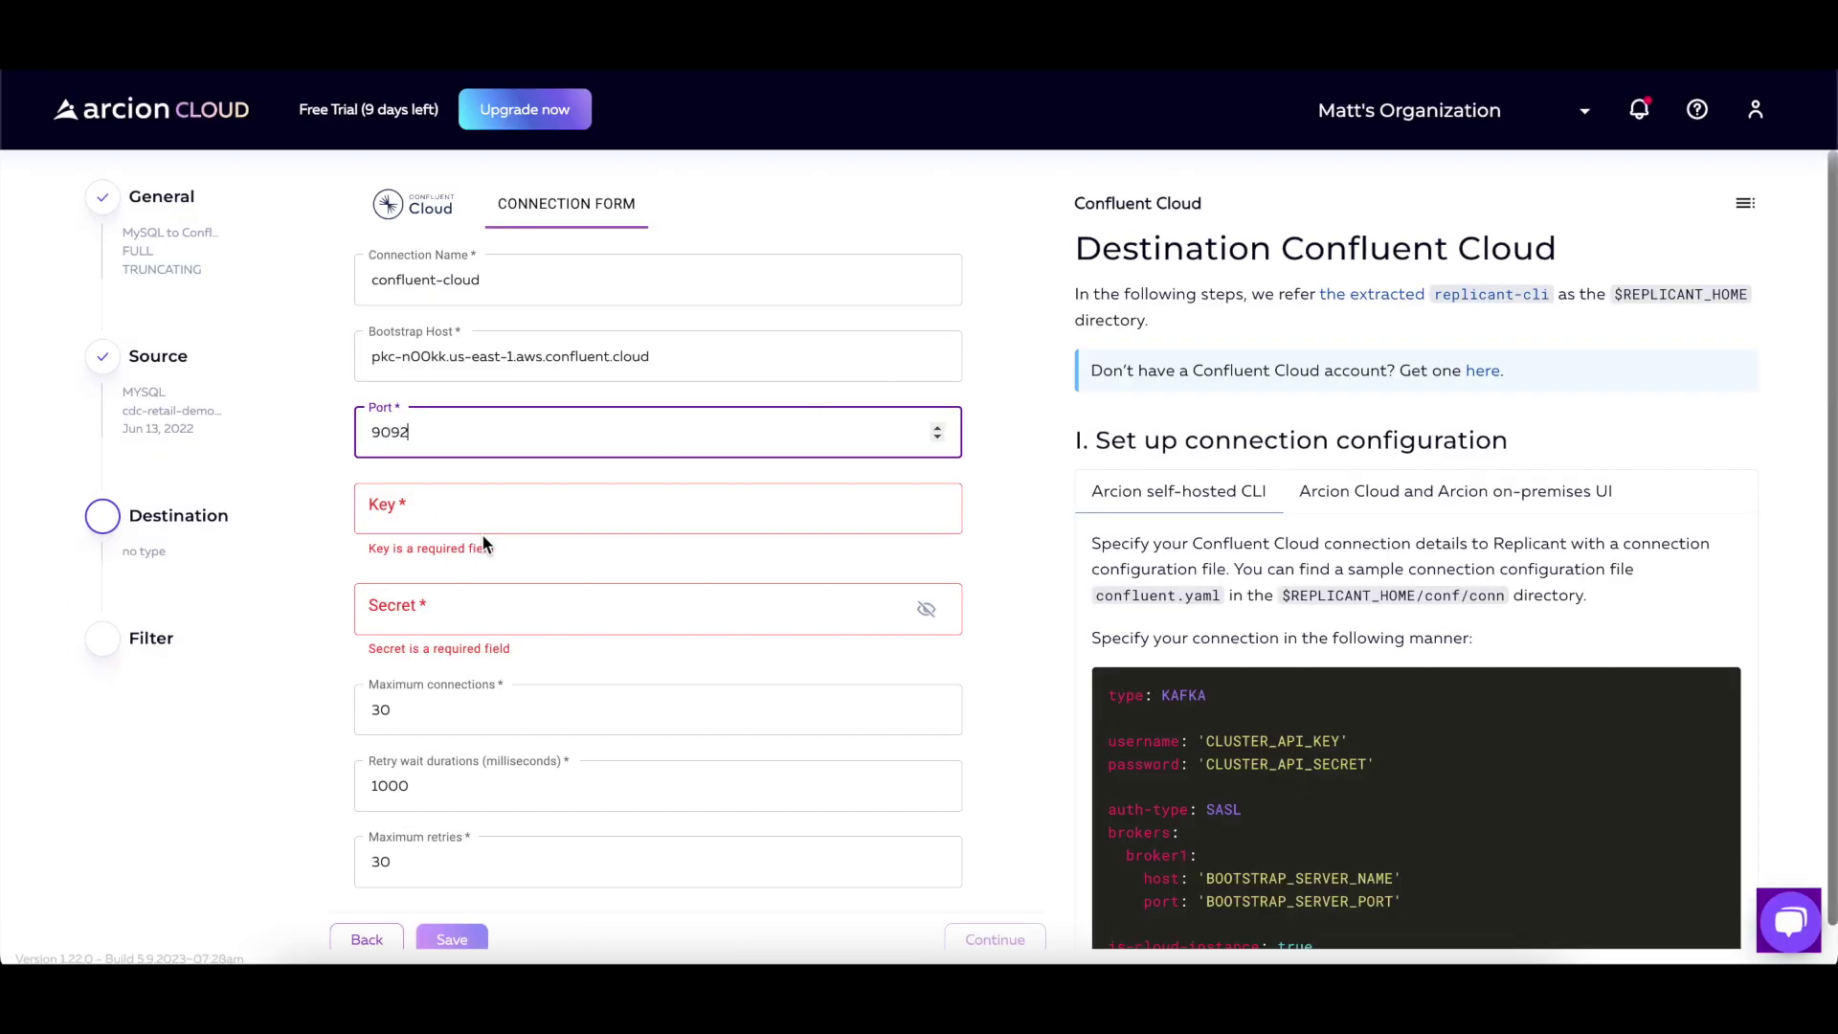
{"action": "left_click", "coordinate": [484, 532]}
{"action": "key", "text": "ctrl+v"}
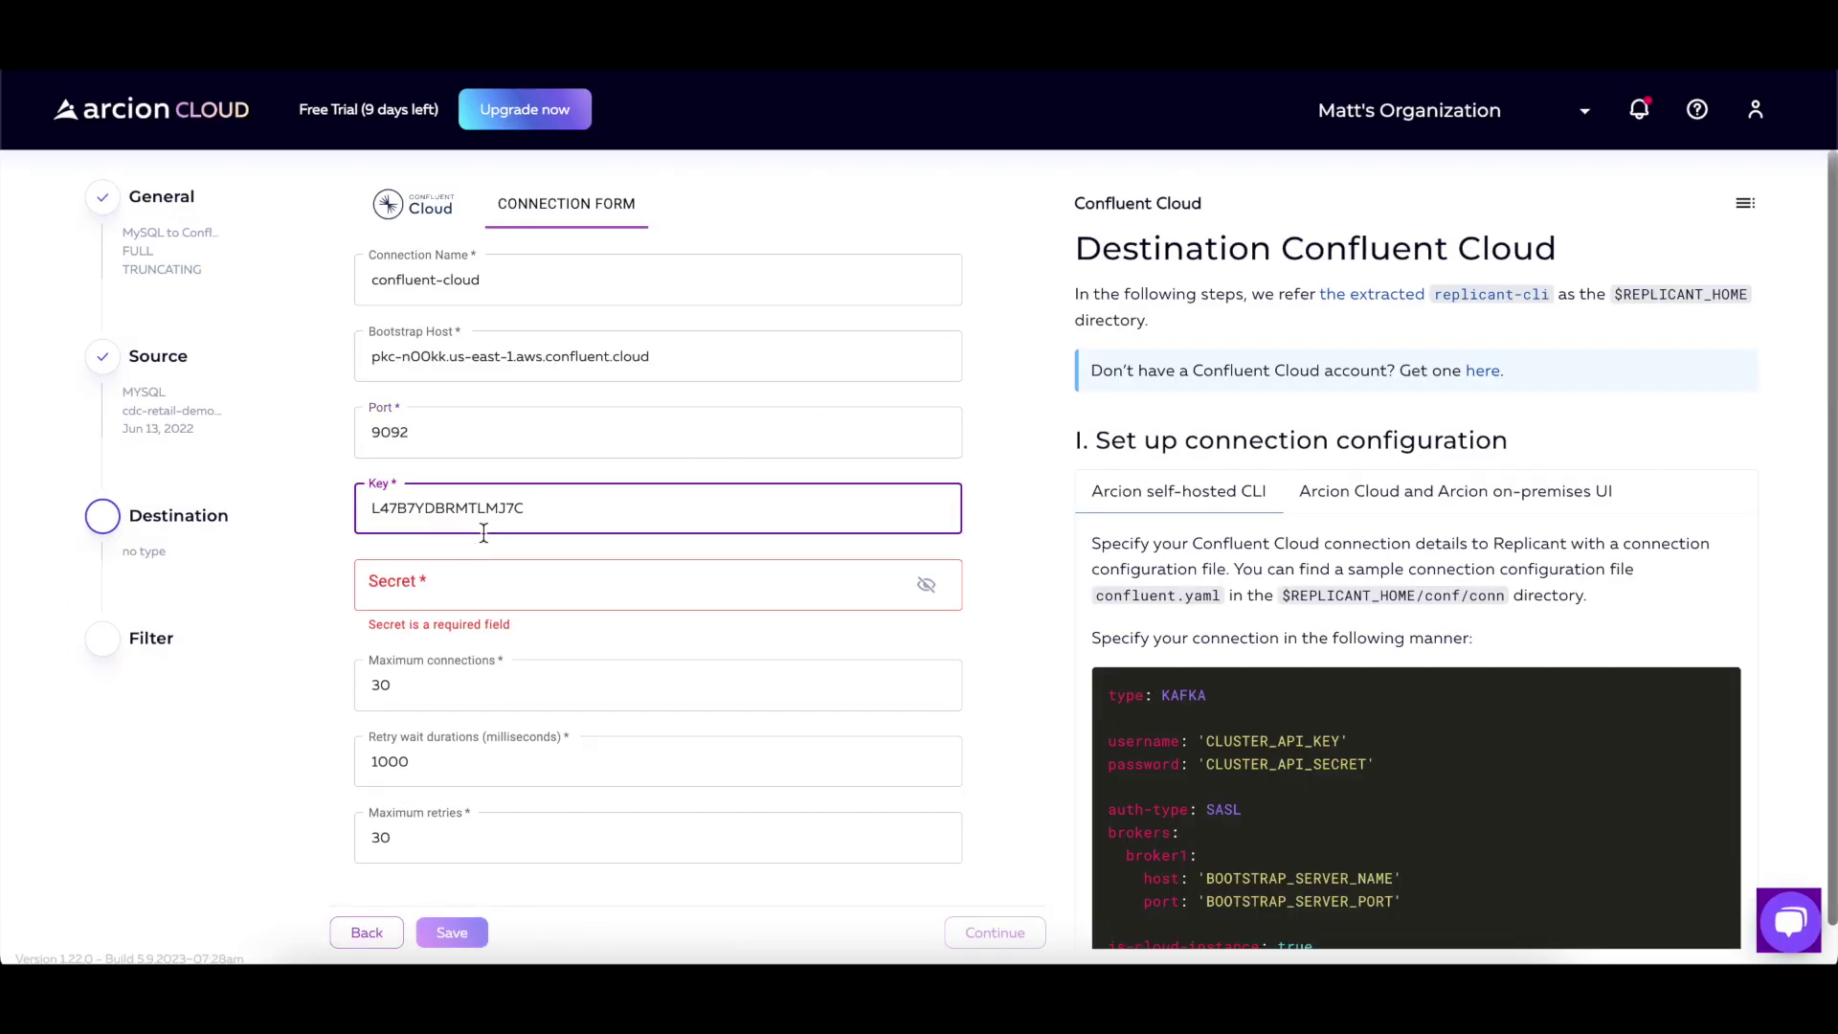
{"action": "key", "text": "ctrl+Tab"}
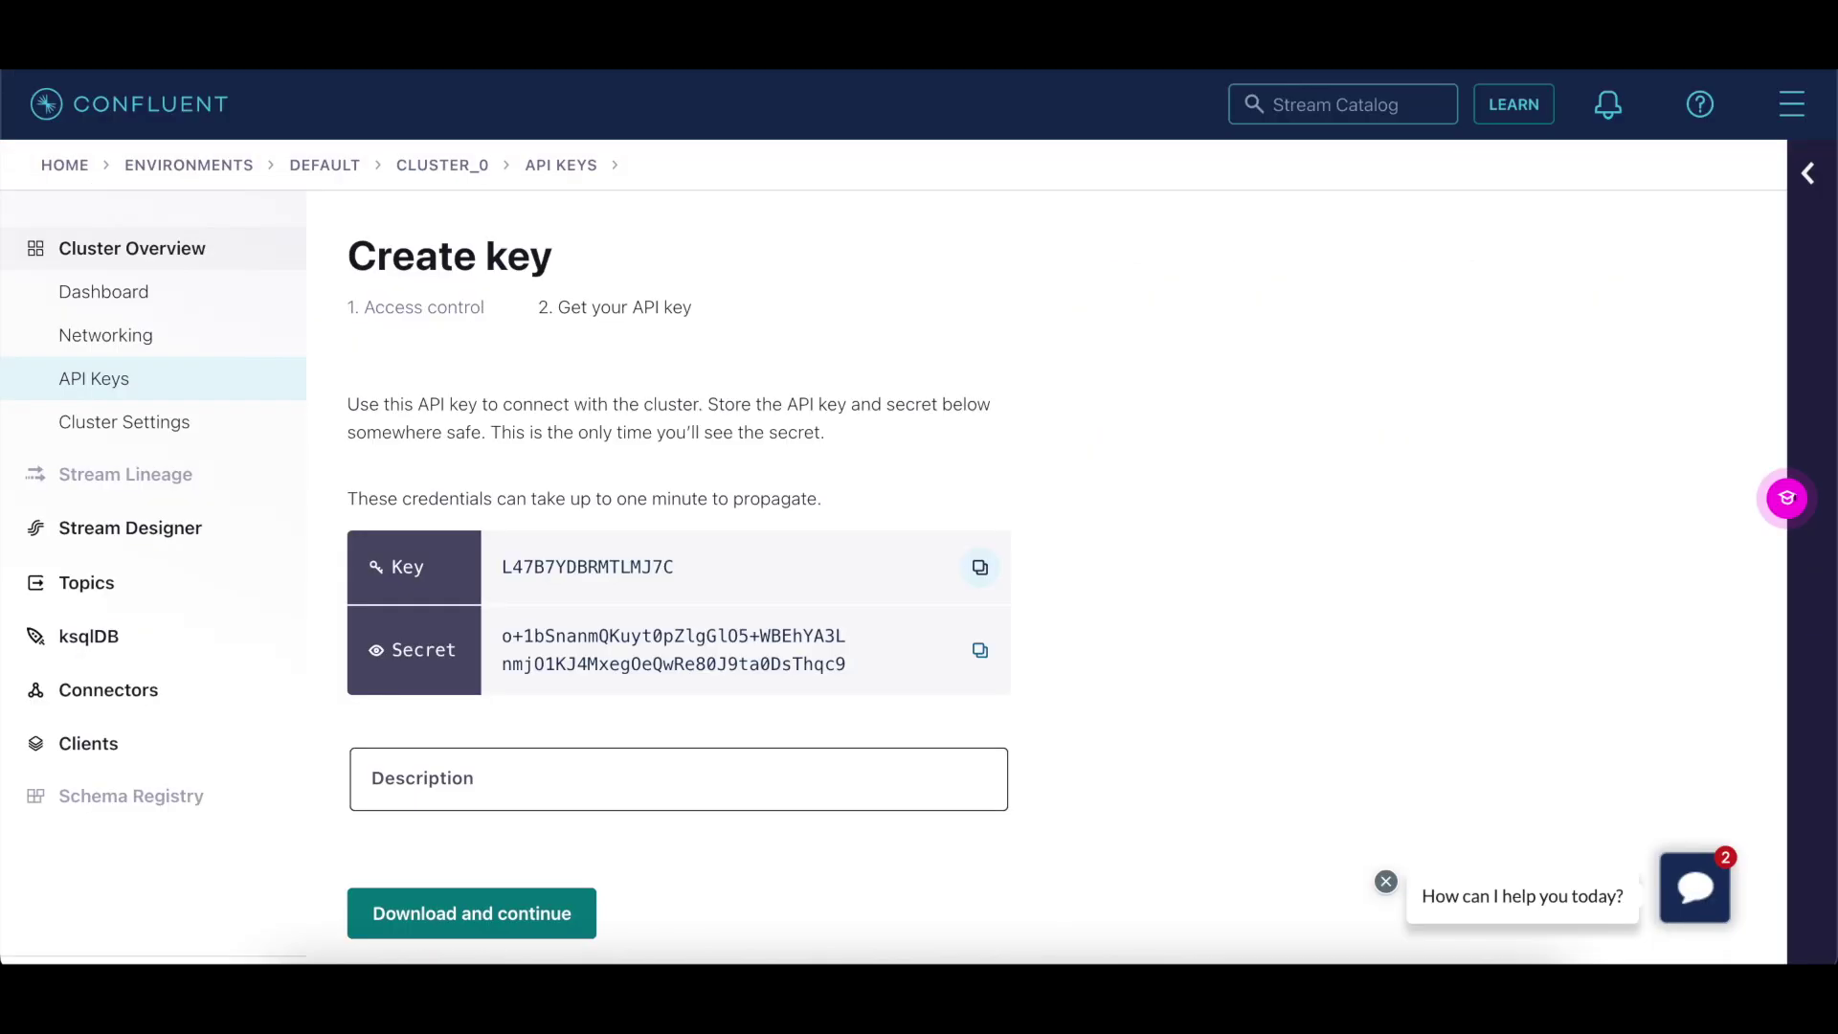
{"action": "left_click_drag", "start_coordinate": [848, 667], "coordinate": [619, 665]}
{"action": "left_click", "coordinate": [979, 650]}
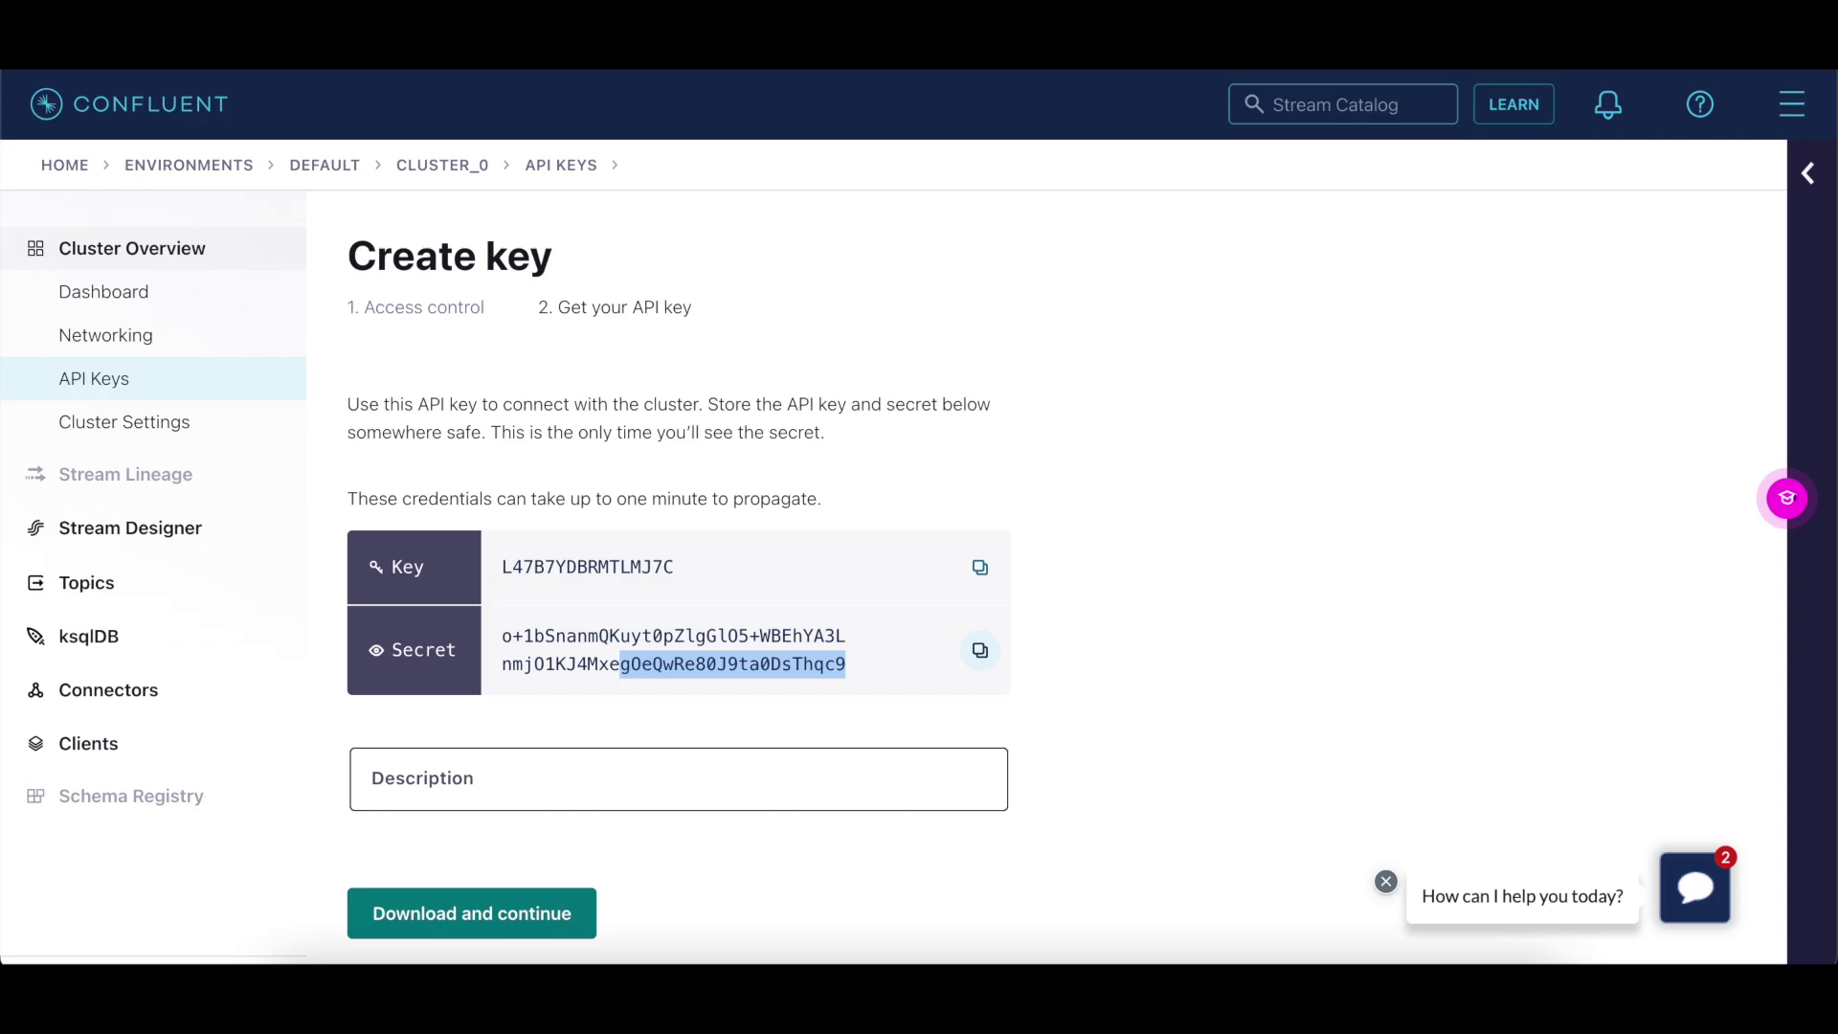
{"action": "key", "text": "ctrl+Tab"}
{"action": "left_click", "coordinate": [628, 582]}
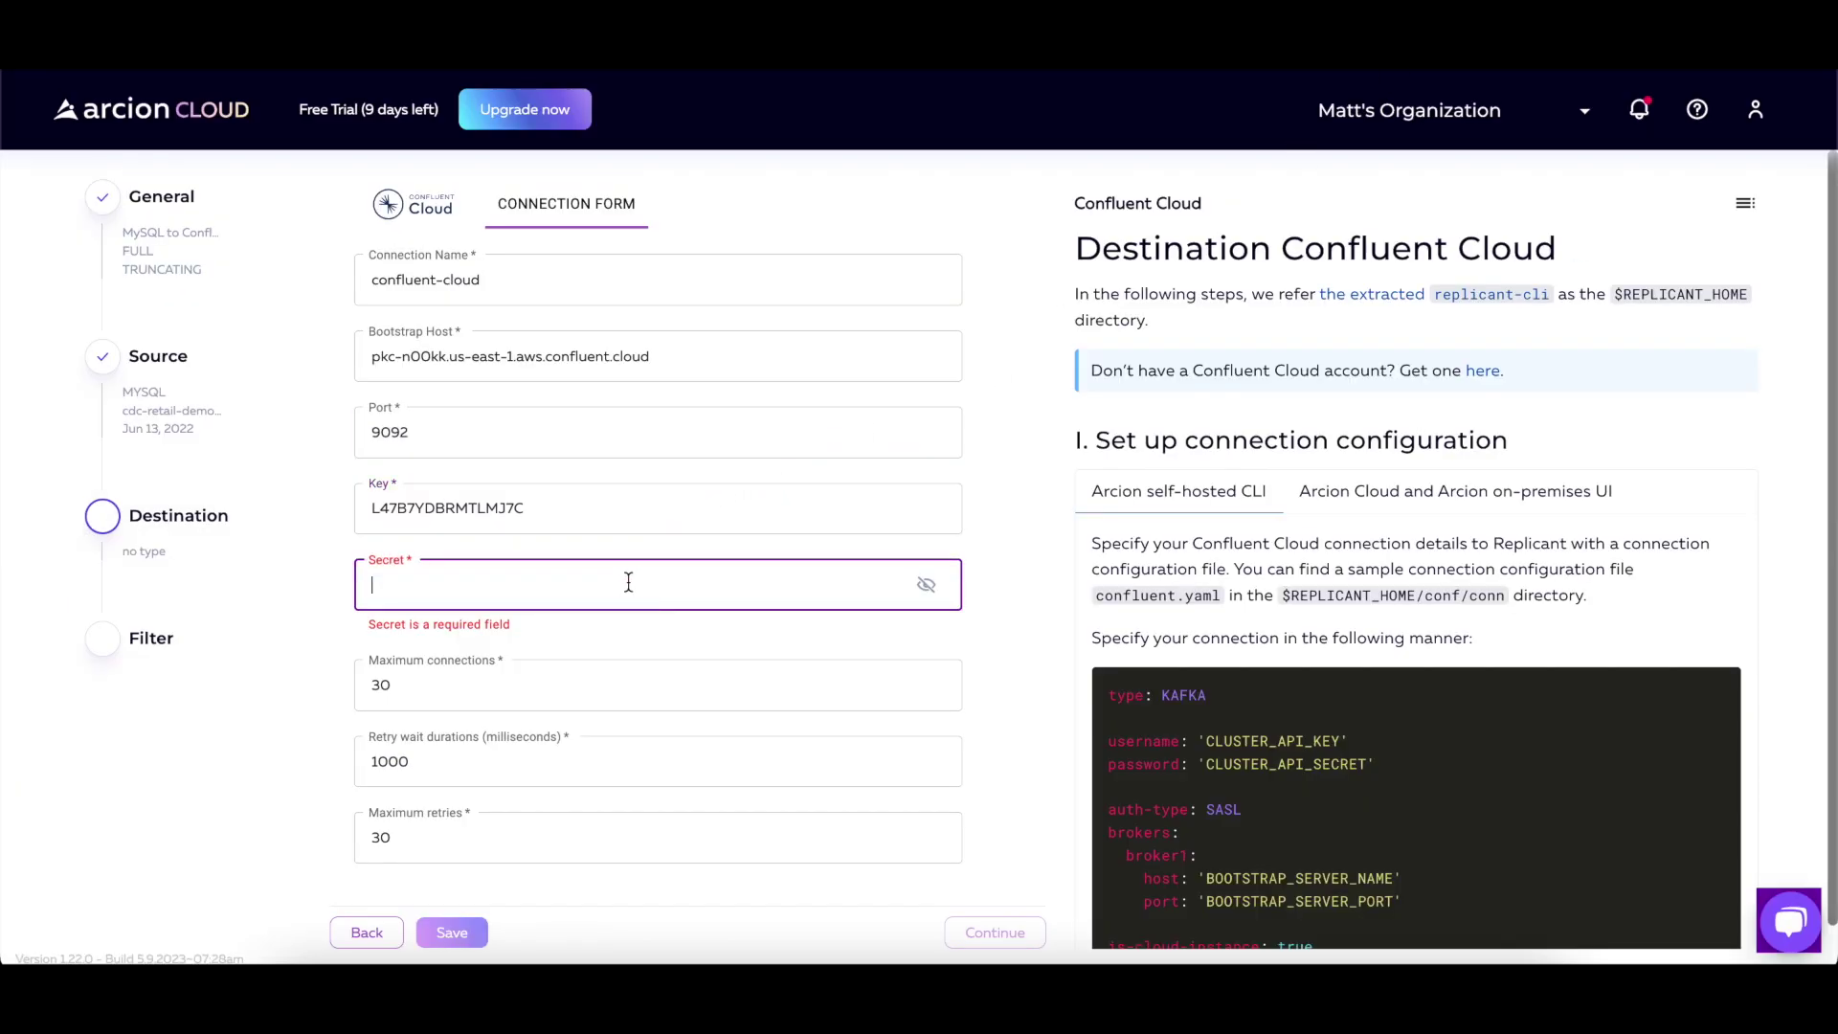
{"action": "key", "text": "ctrl+v"}
{"action": "left_click", "coordinate": [521, 668]}
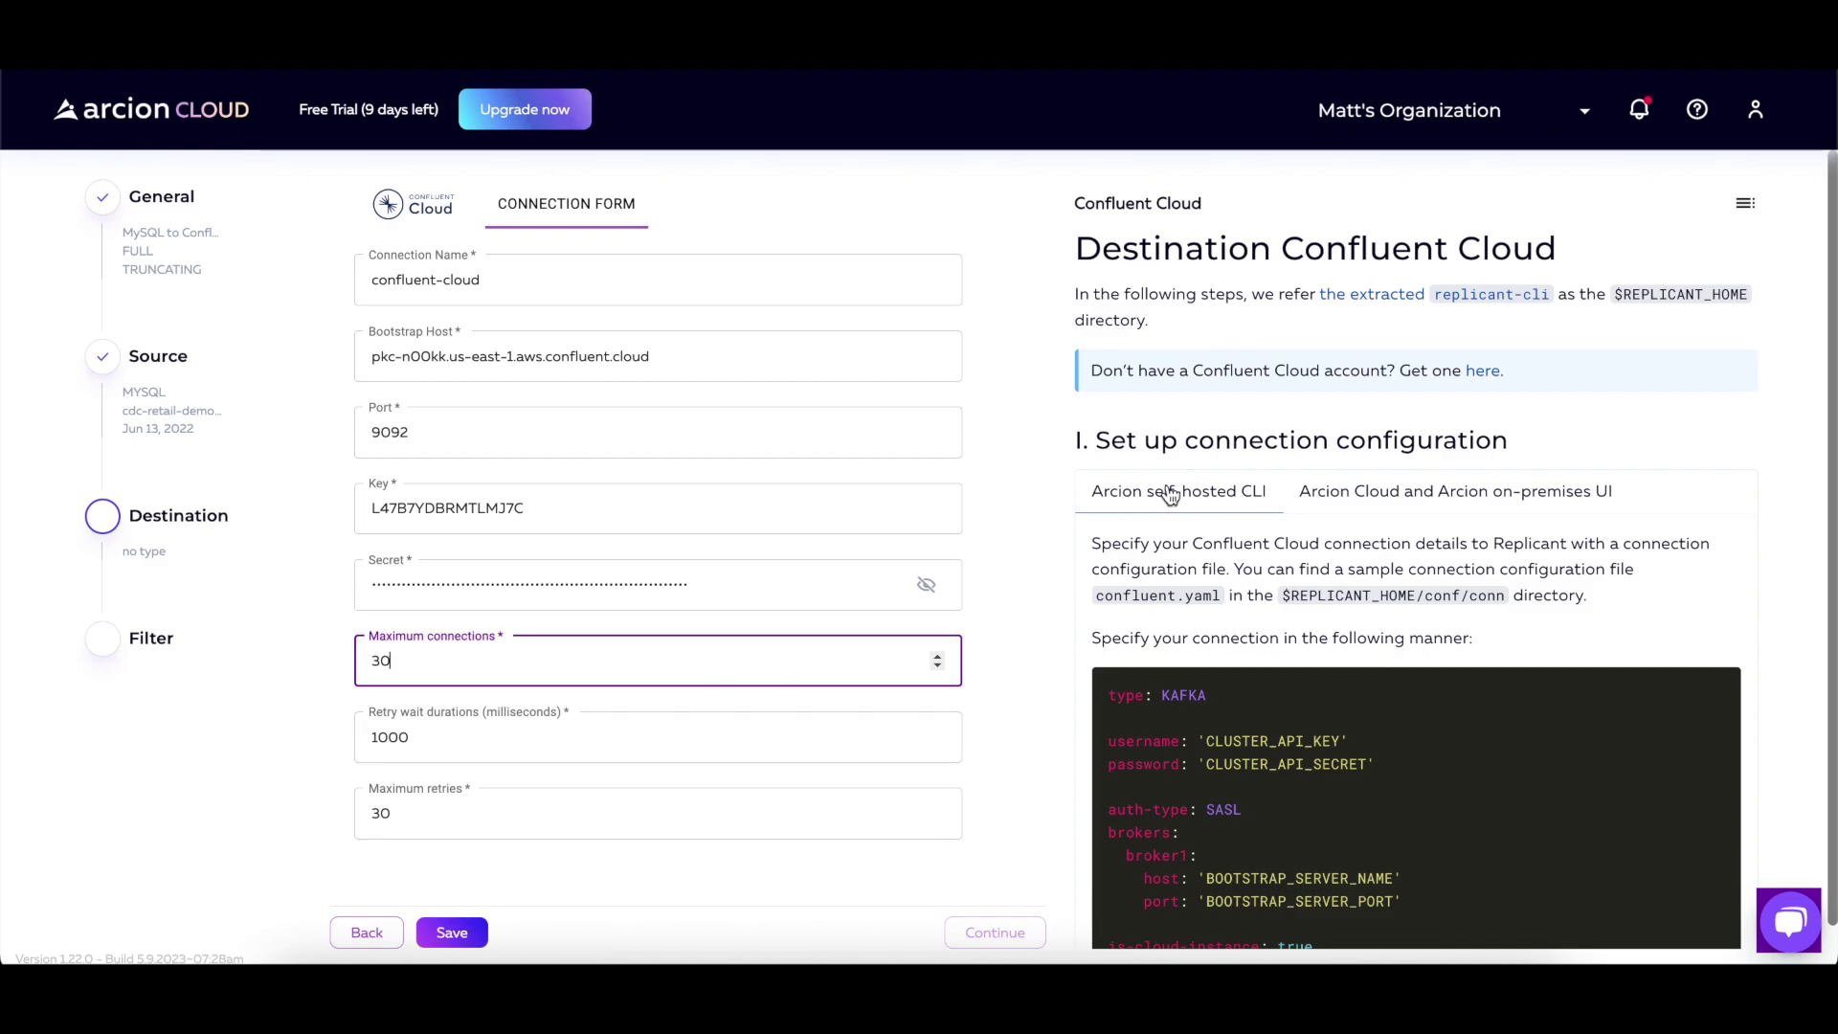
Step: Save and test the confluent-cloud connection after consulting the setup instructions for Arcion Cloud and Arcion on-premises UI
{"action": "left_click", "coordinate": [1430, 491]}
{"action": "scroll", "coordinate": [1405, 695], "scroll_direction": "down", "scroll_amount": 3}
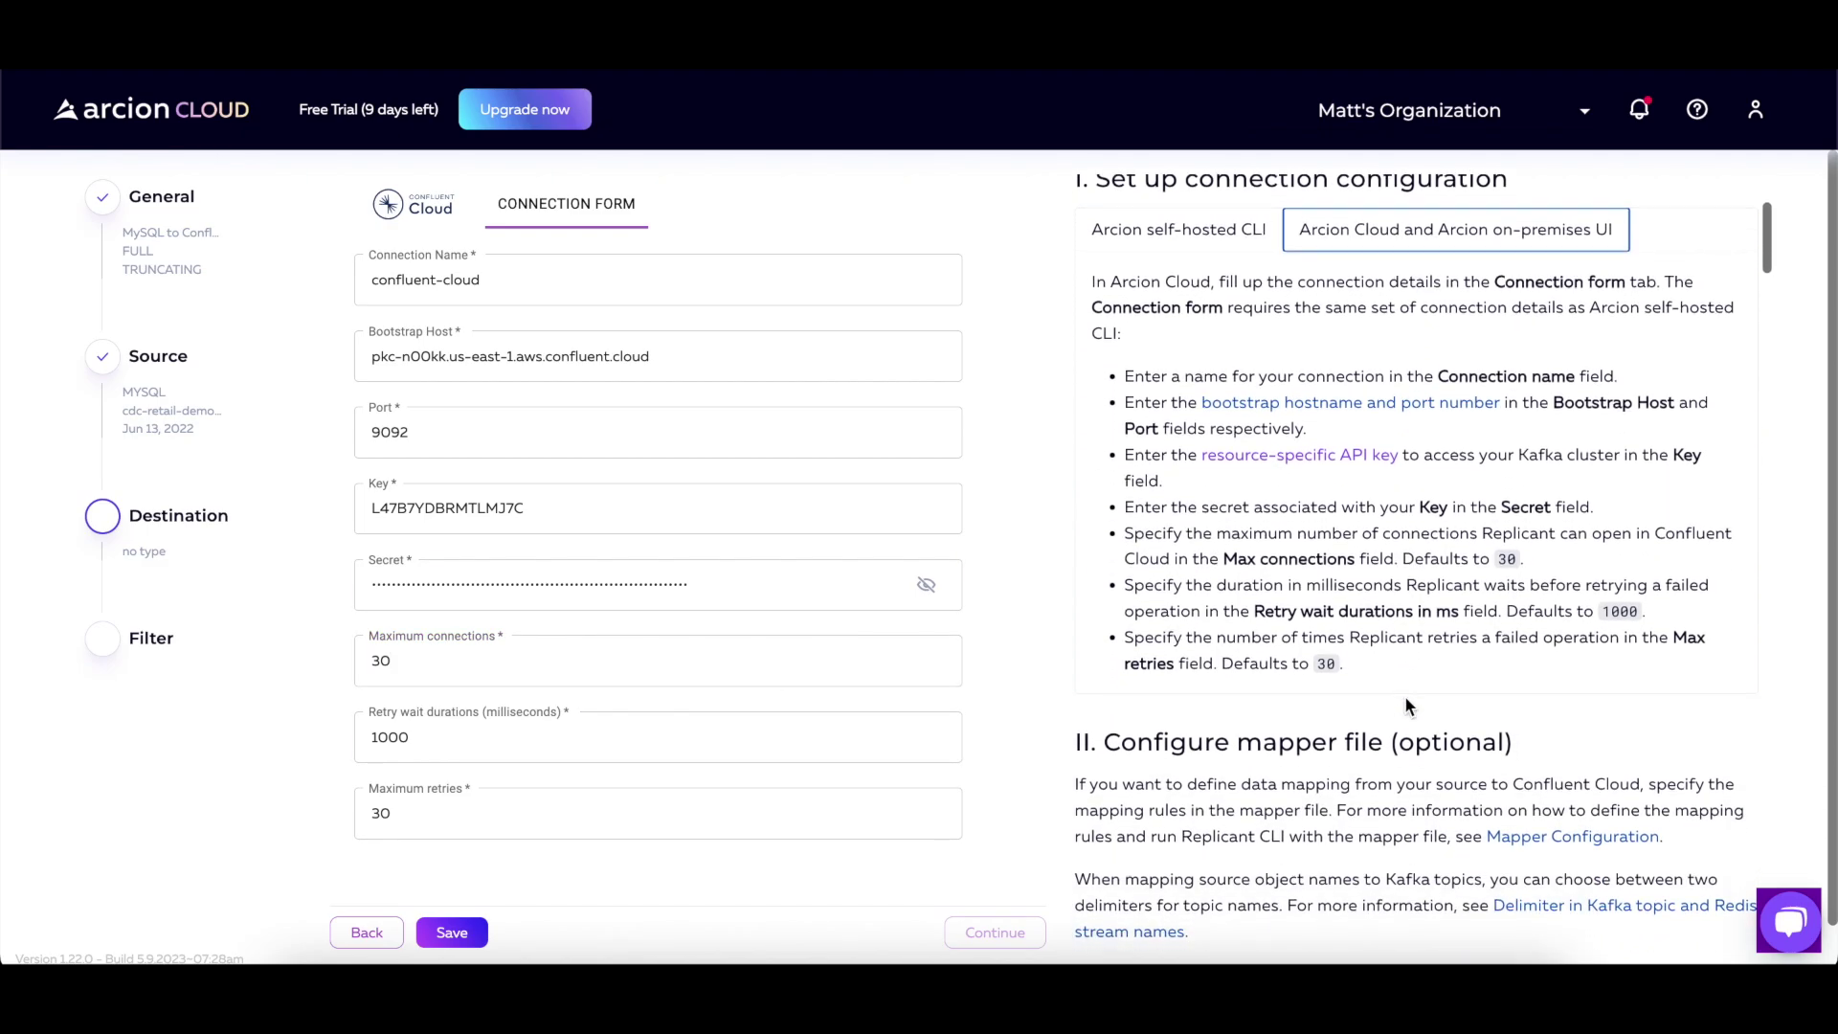
{"action": "scroll", "coordinate": [1405, 699], "scroll_direction": "down", "scroll_amount": 1}
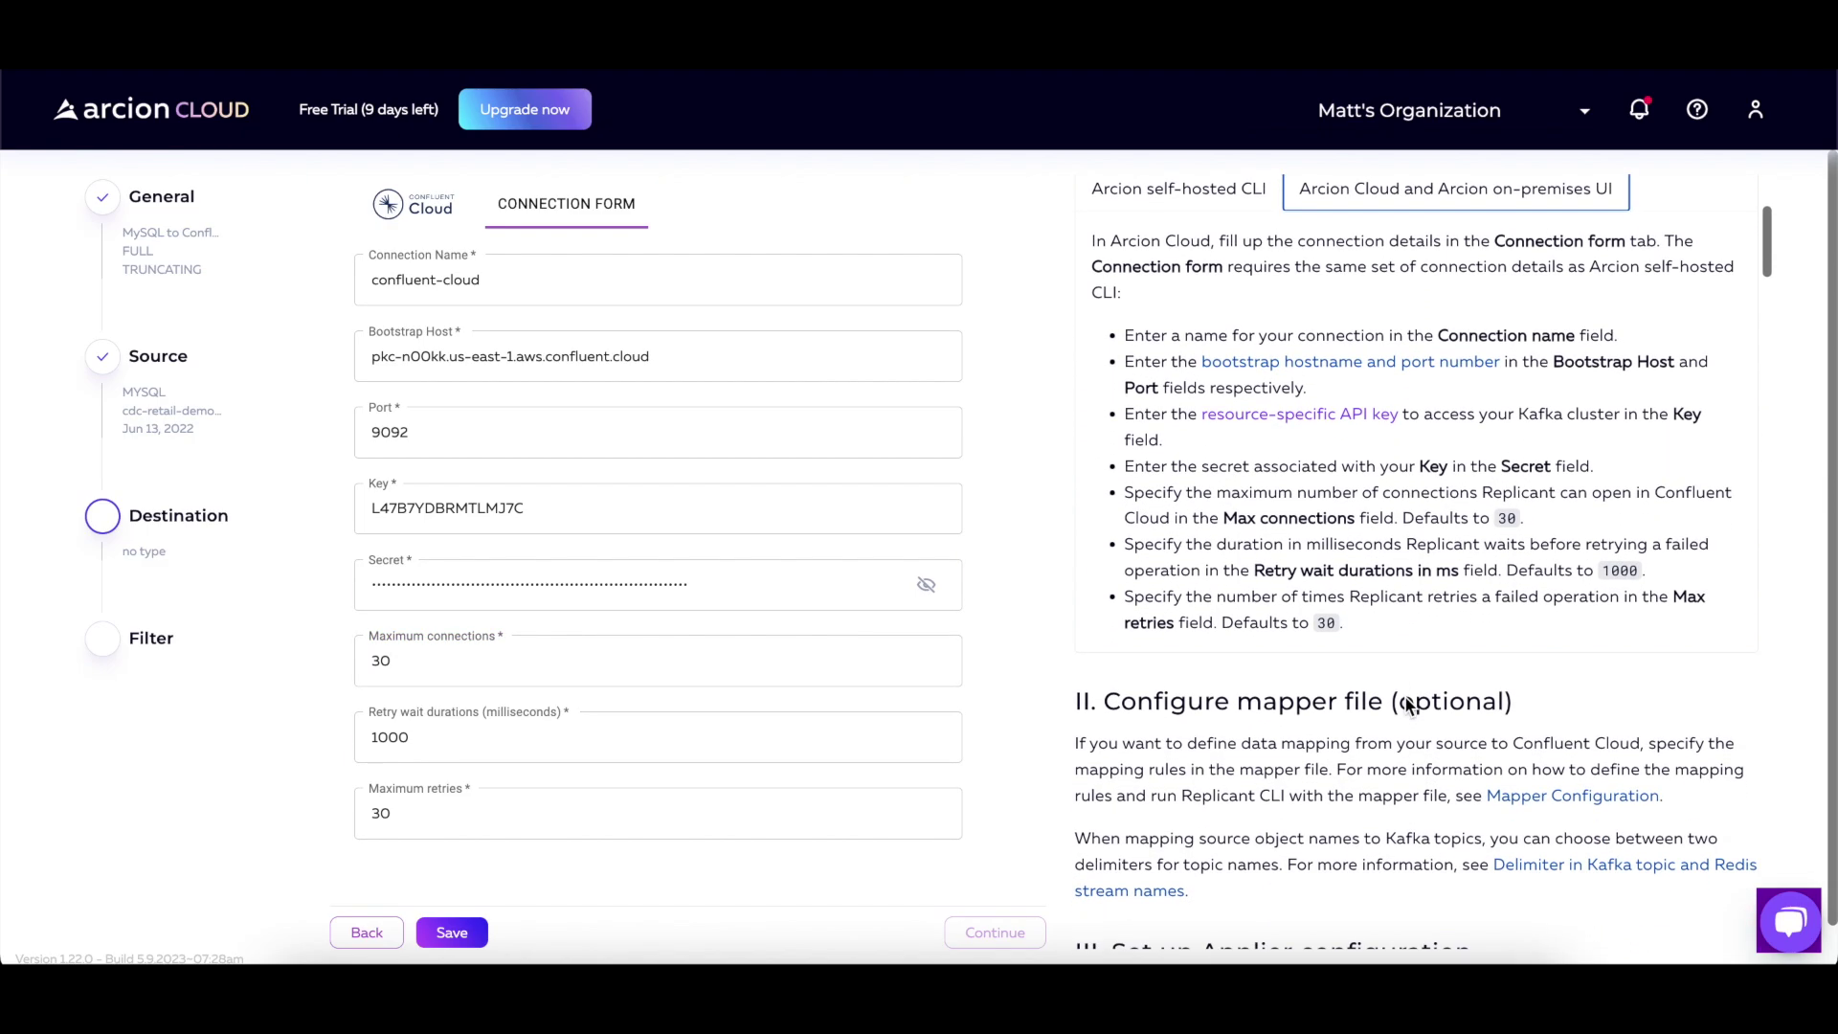
{"action": "left_click", "coordinate": [464, 940]}
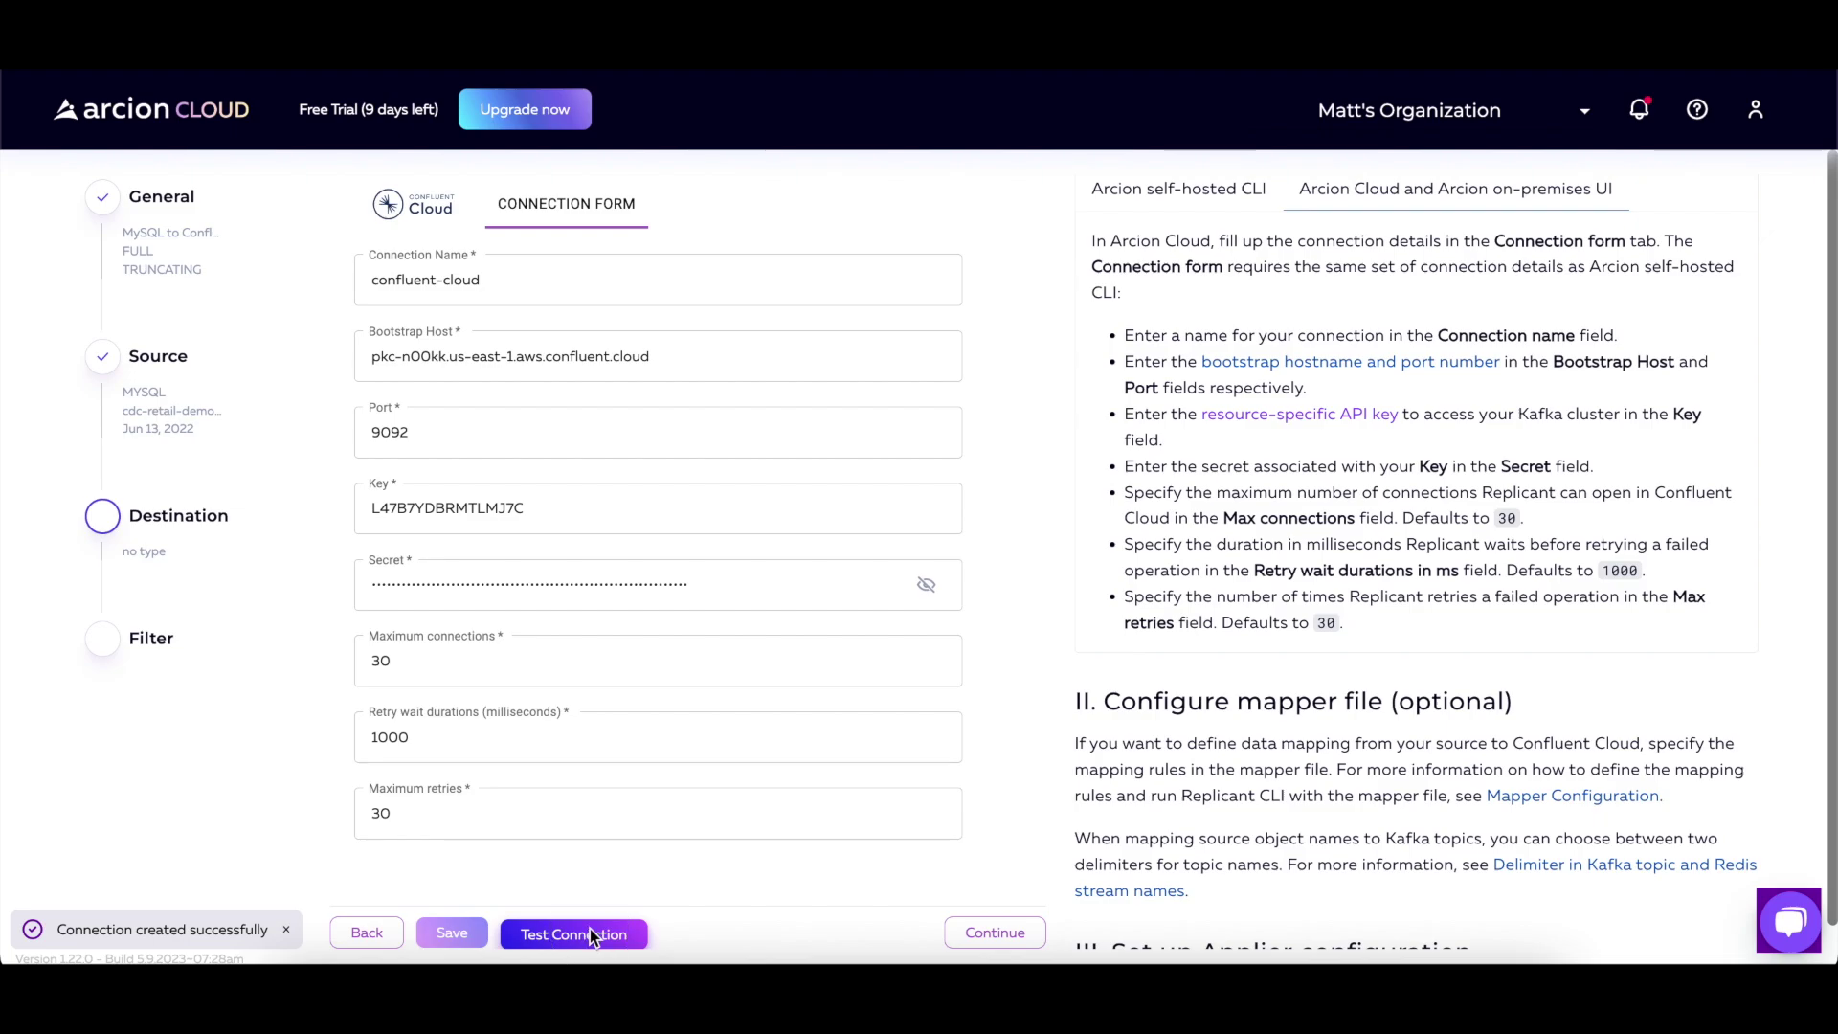
{"action": "left_click", "coordinate": [592, 934]}
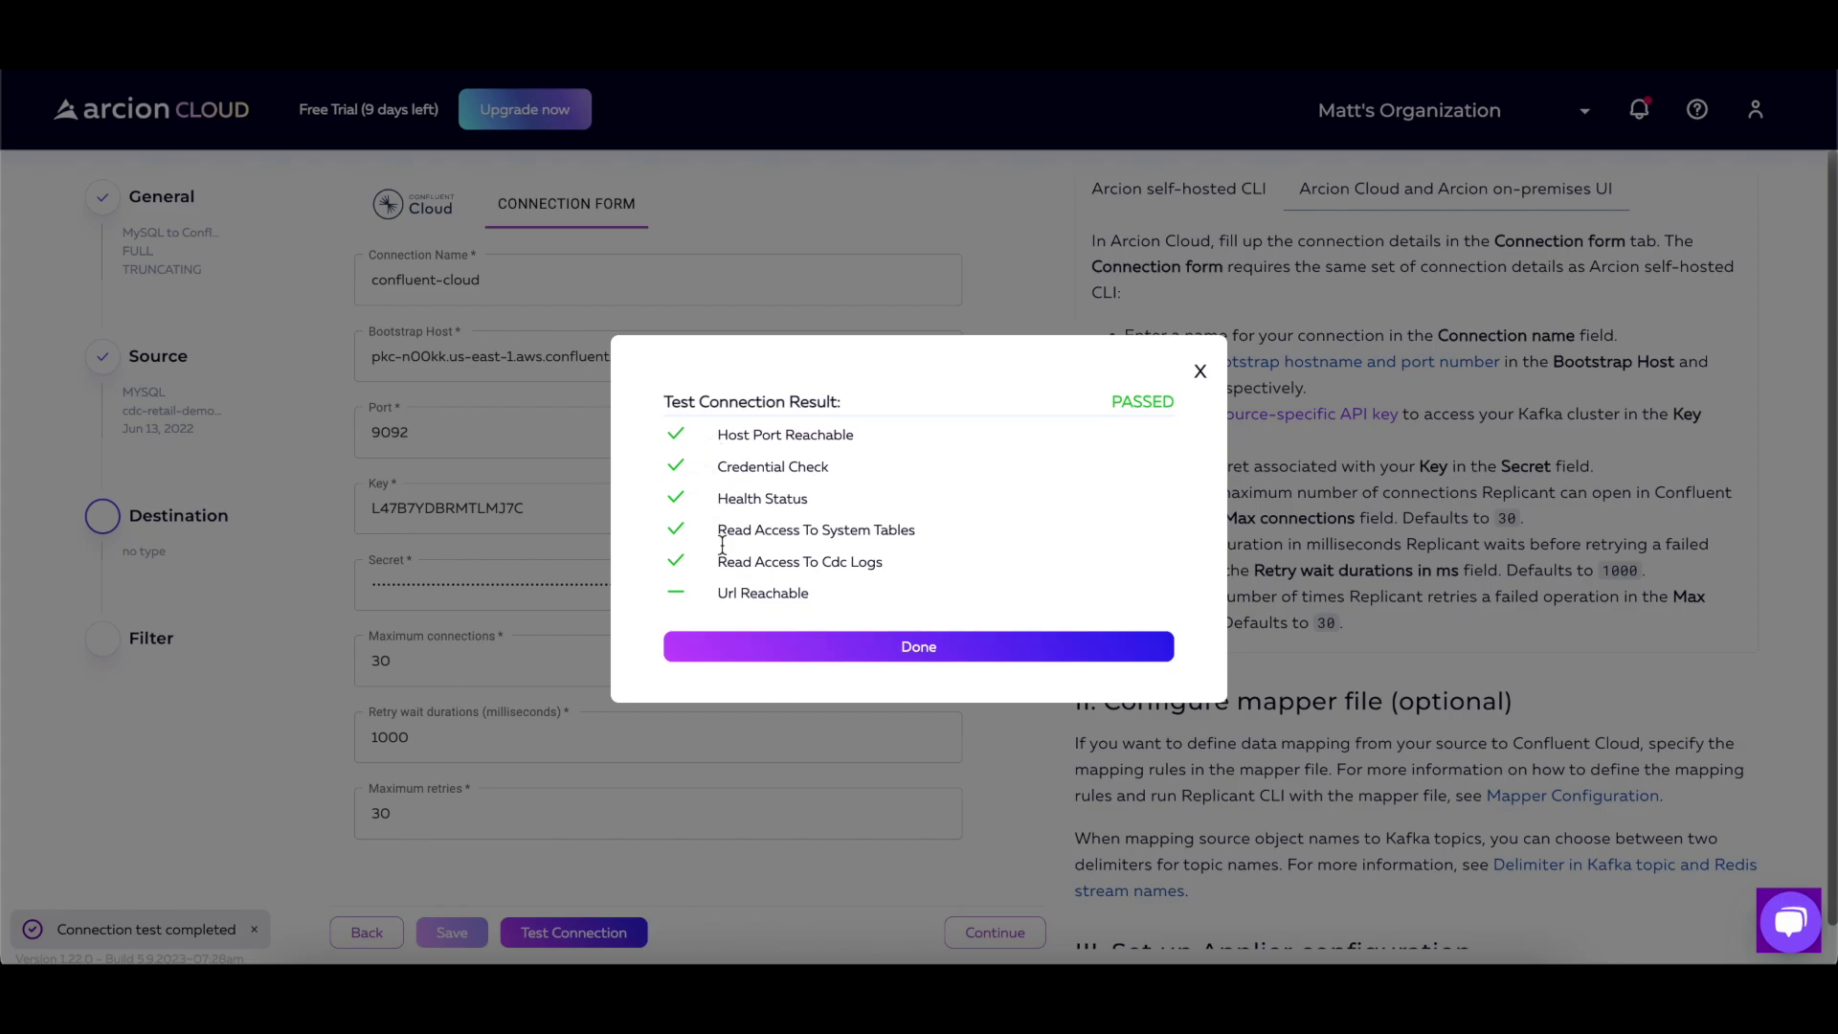
Step: Dismiss the connection test results and continue to the filter stage with confluent-cloud as the destination
{"action": "left_click", "coordinate": [918, 651]}
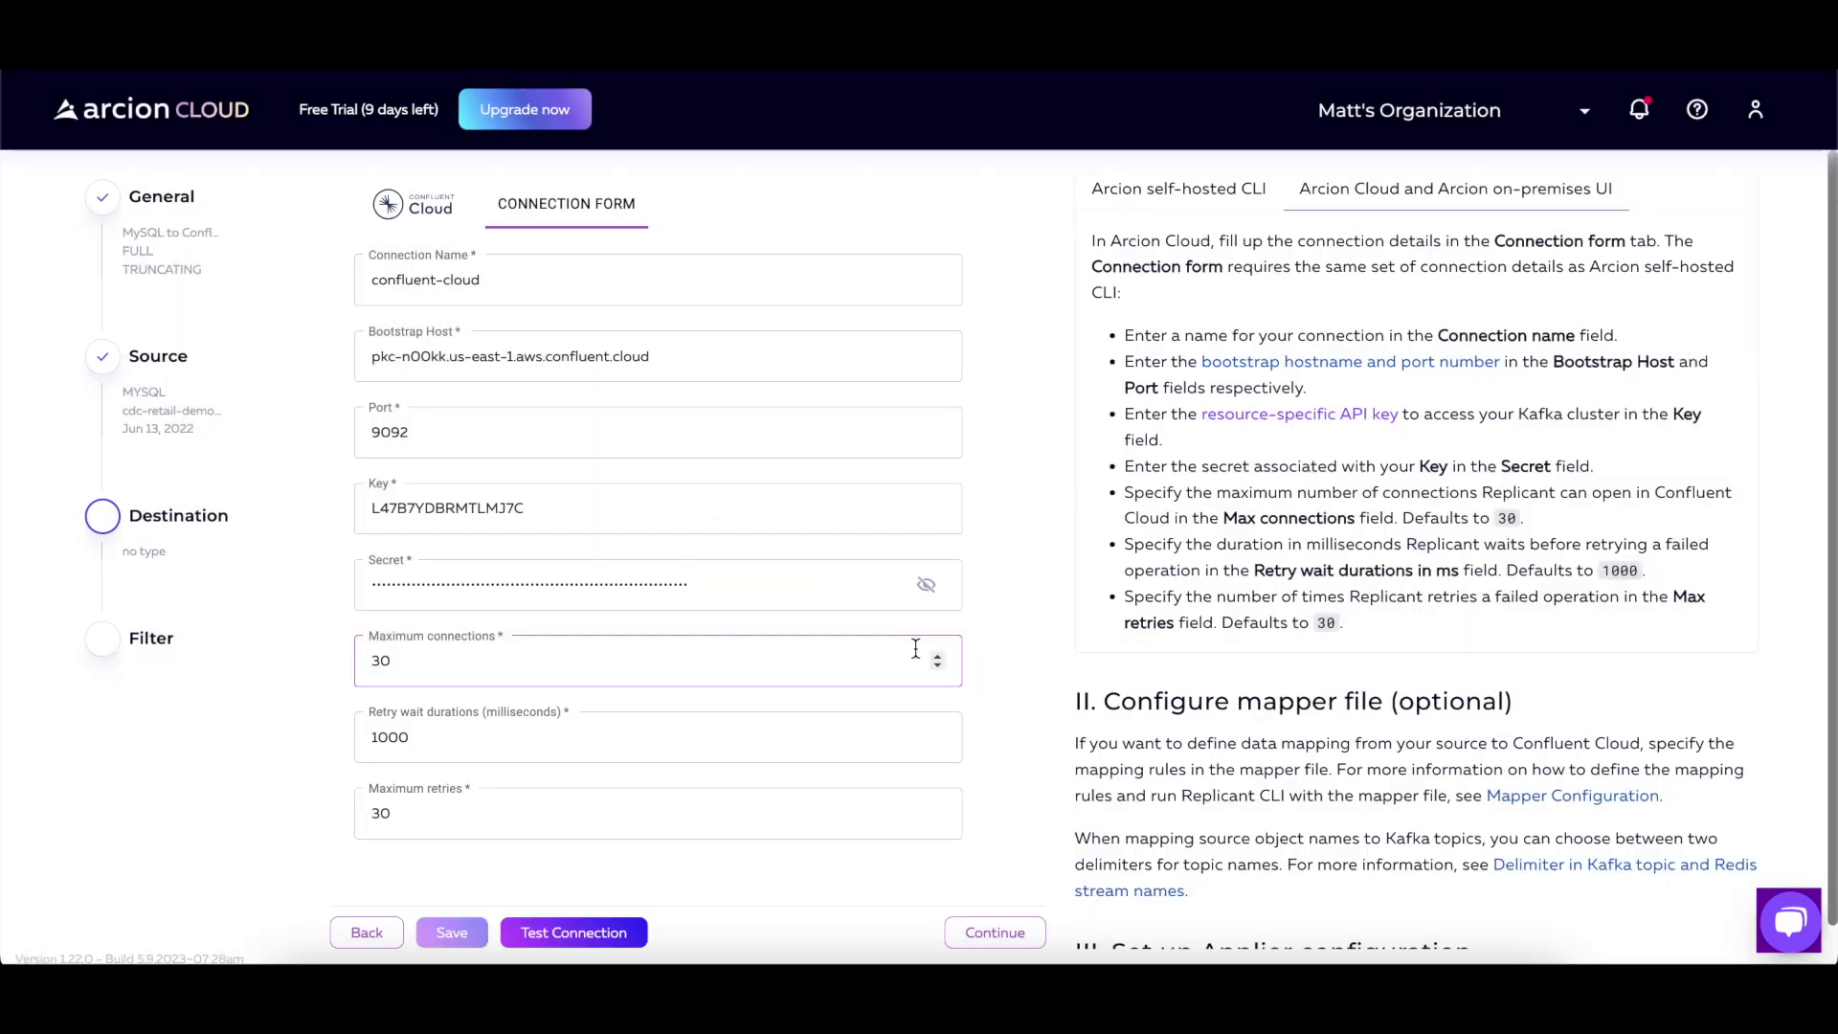
{"action": "left_click", "coordinate": [996, 935]}
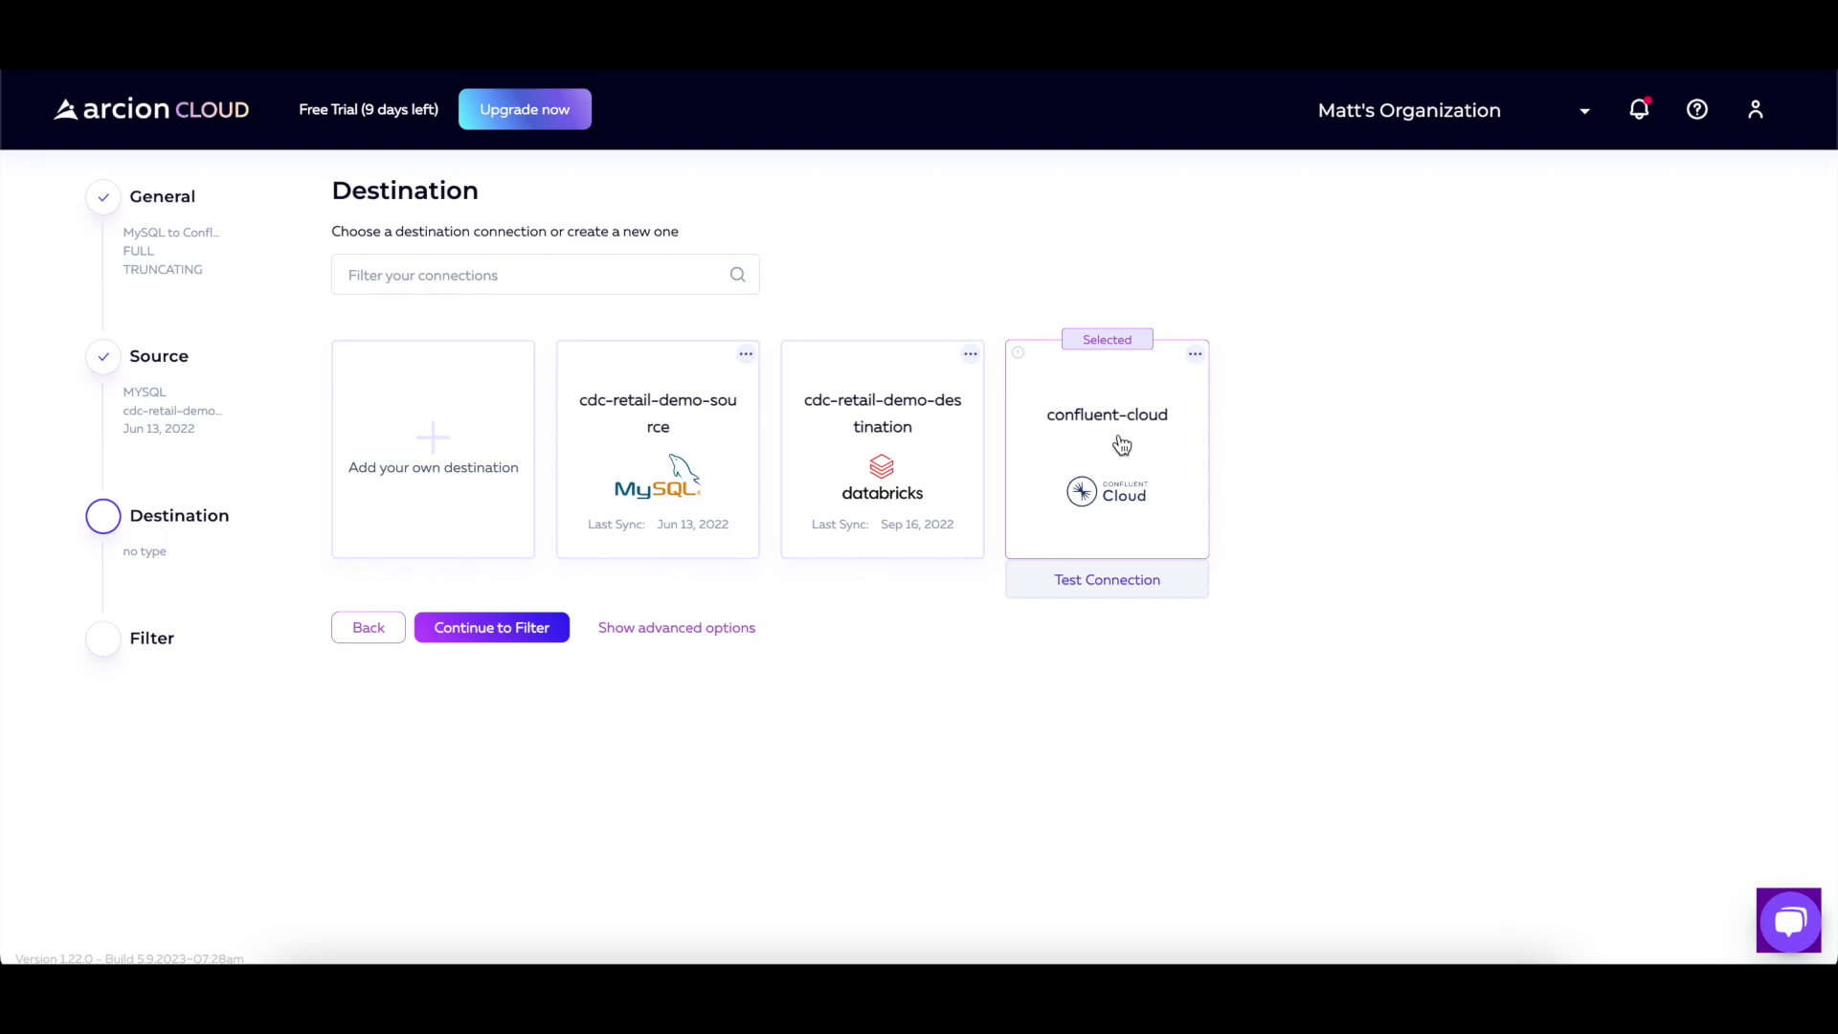
{"action": "left_click", "coordinate": [469, 637]}
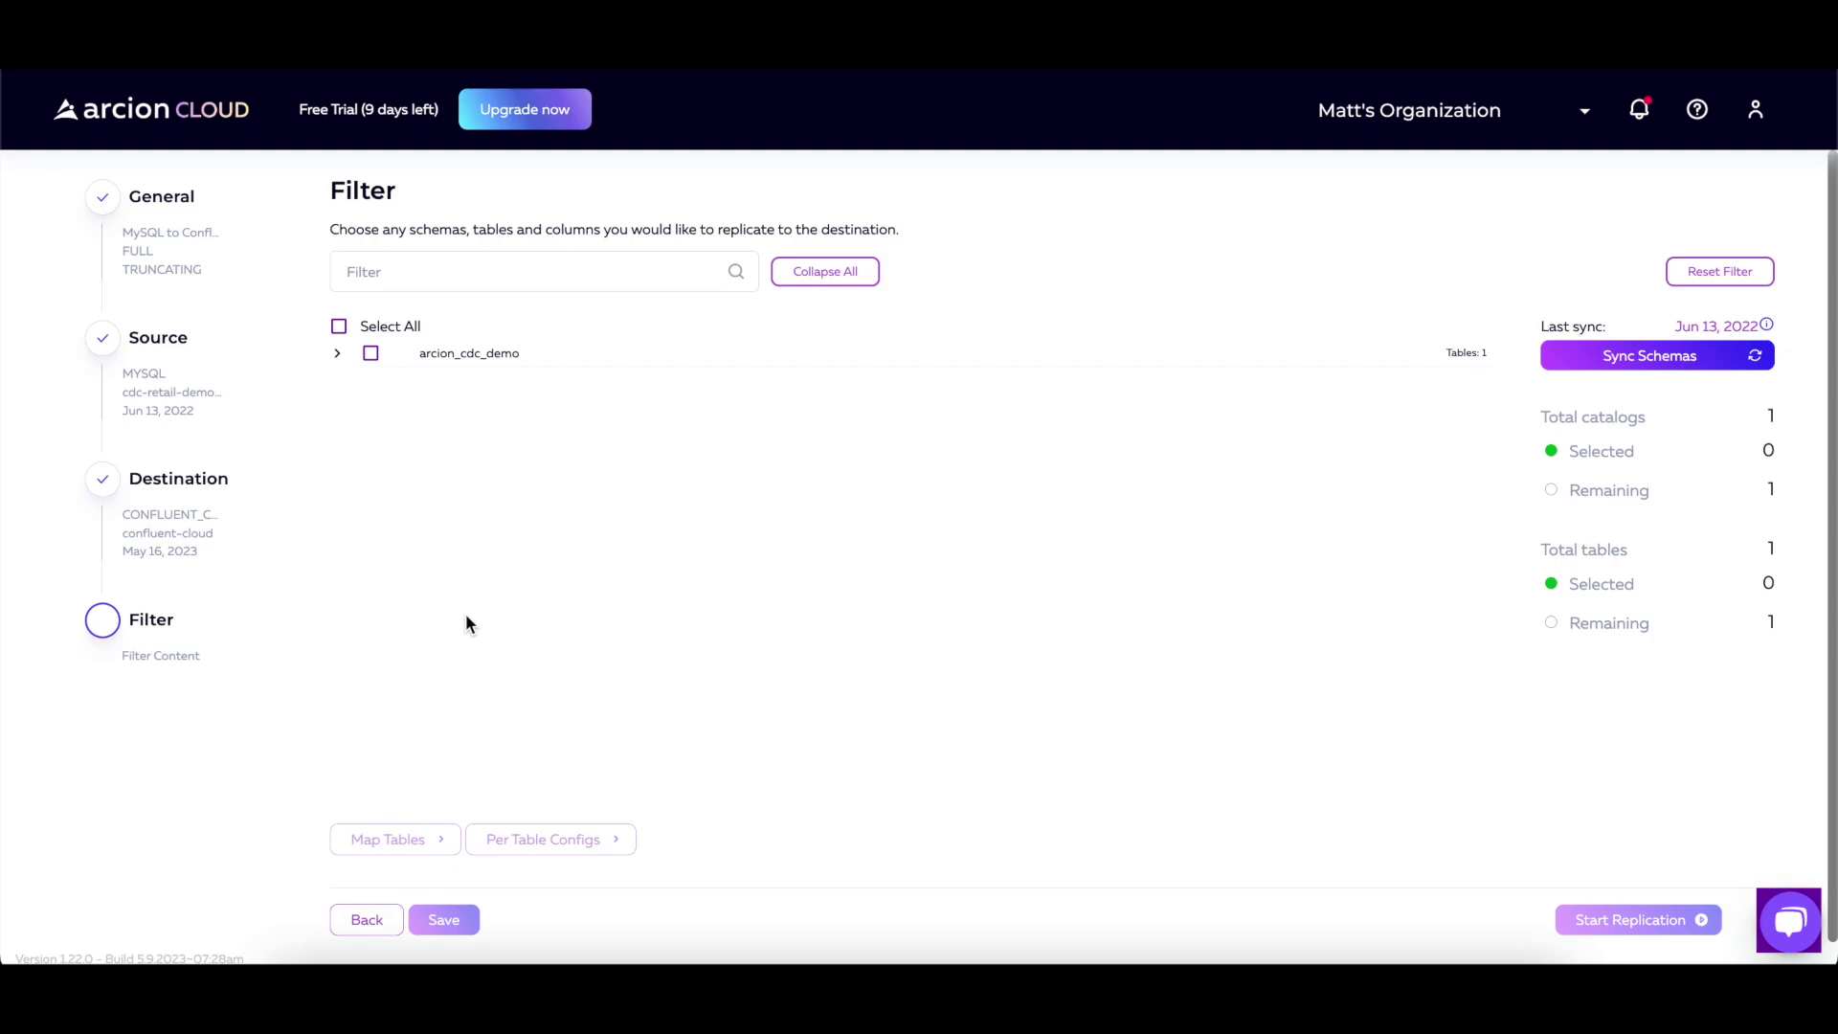
Step: Include all schemas and tables in the replication filter, review the columns of arcion_cdc_demo's transactions table, and save the filter
{"action": "left_click", "coordinate": [340, 330]}
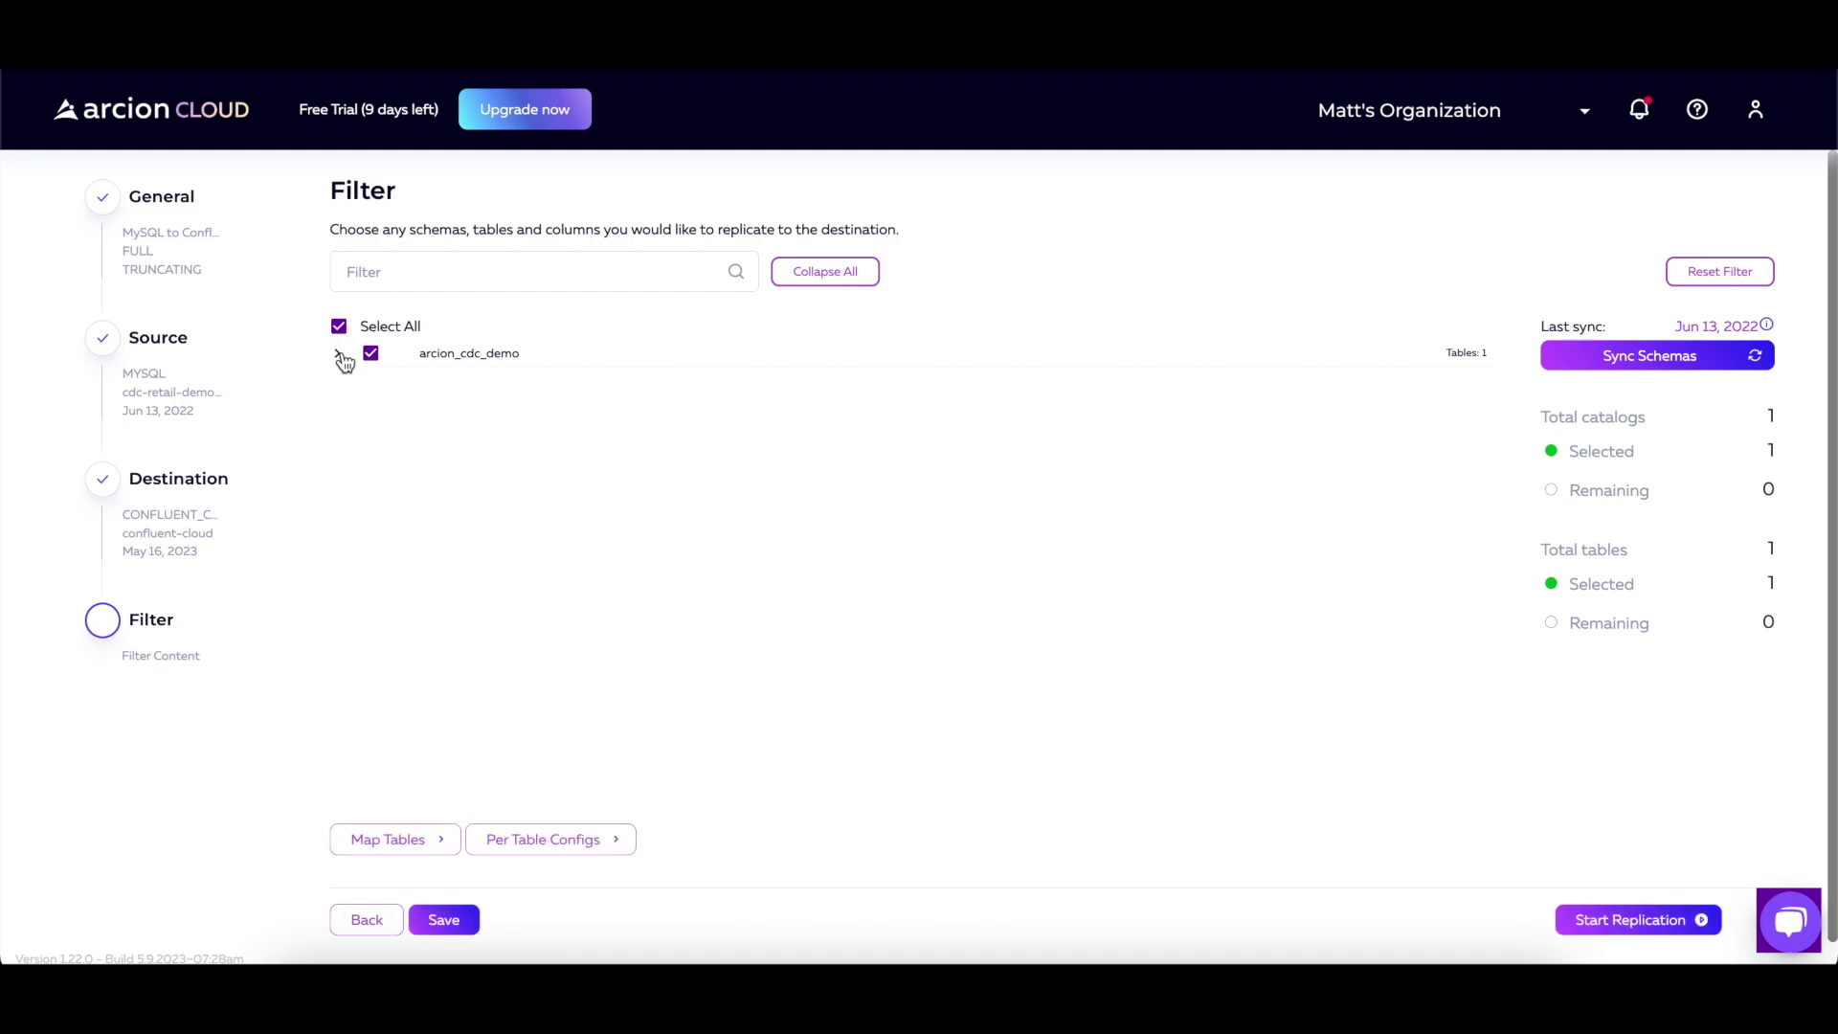
{"action": "left_click", "coordinate": [342, 357]}
{"action": "left_click", "coordinate": [356, 381]}
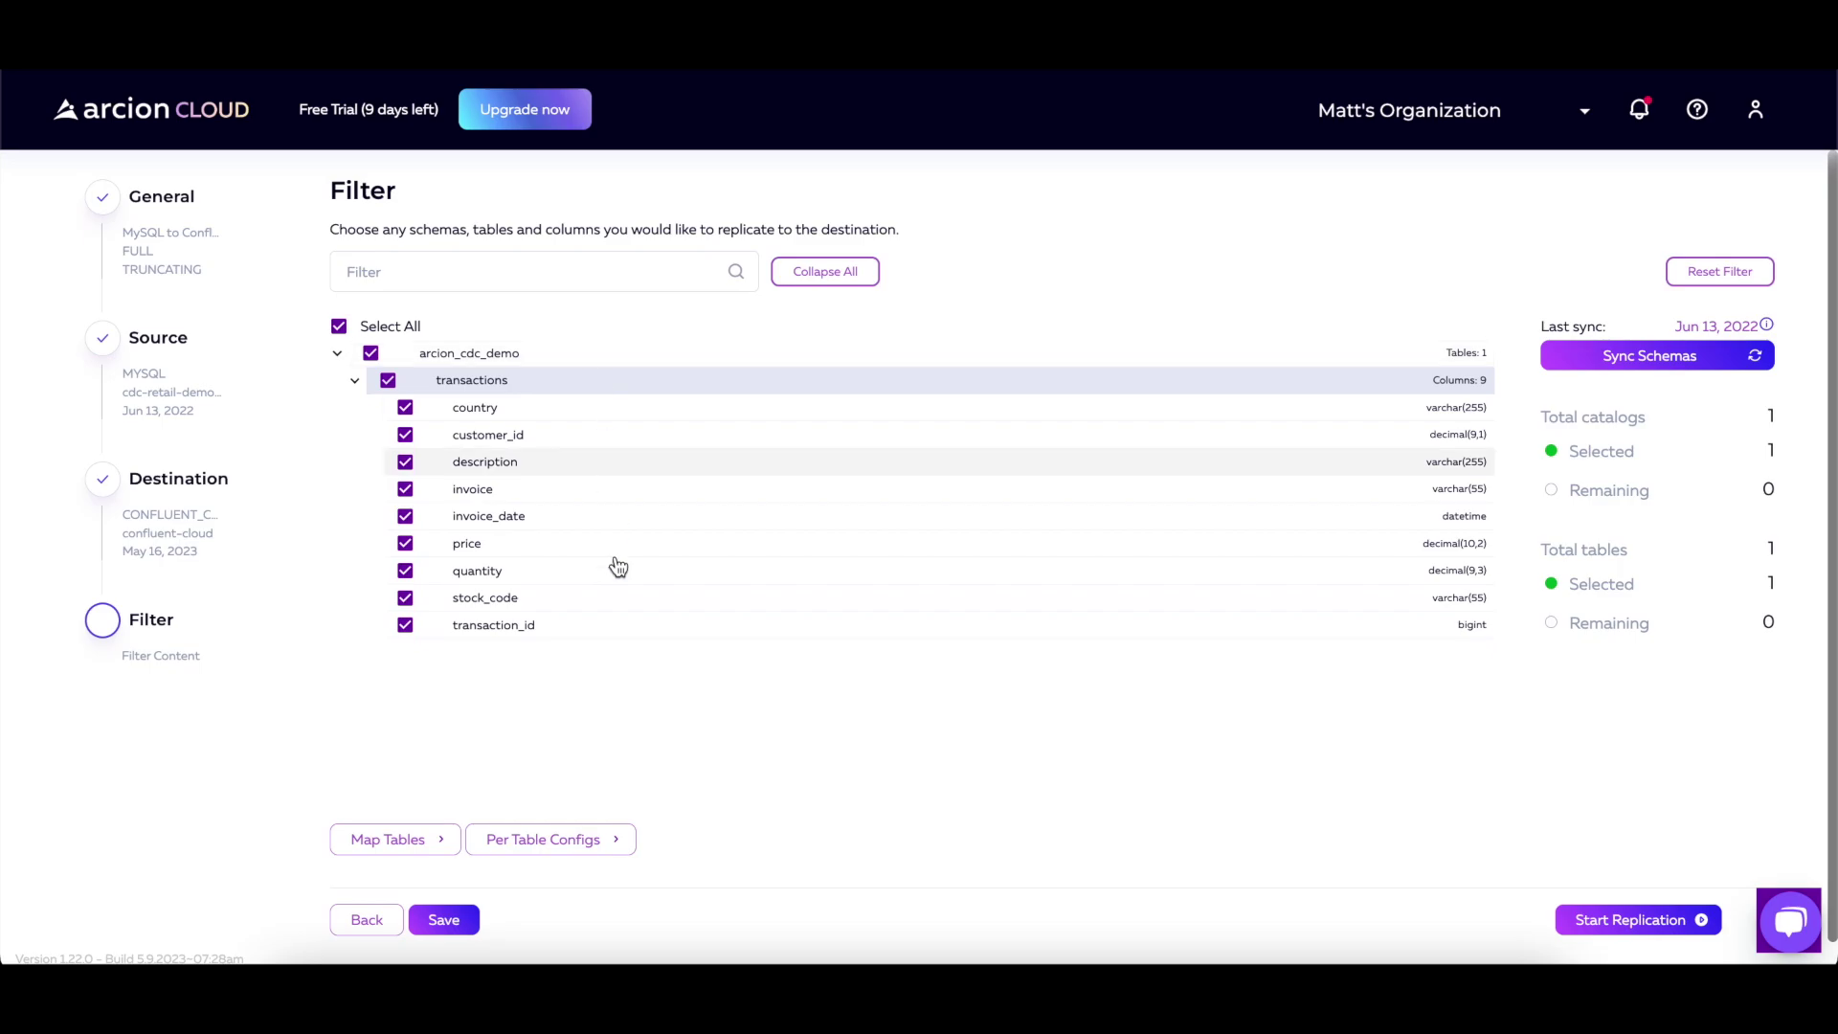
{"action": "left_click", "coordinate": [438, 919]}
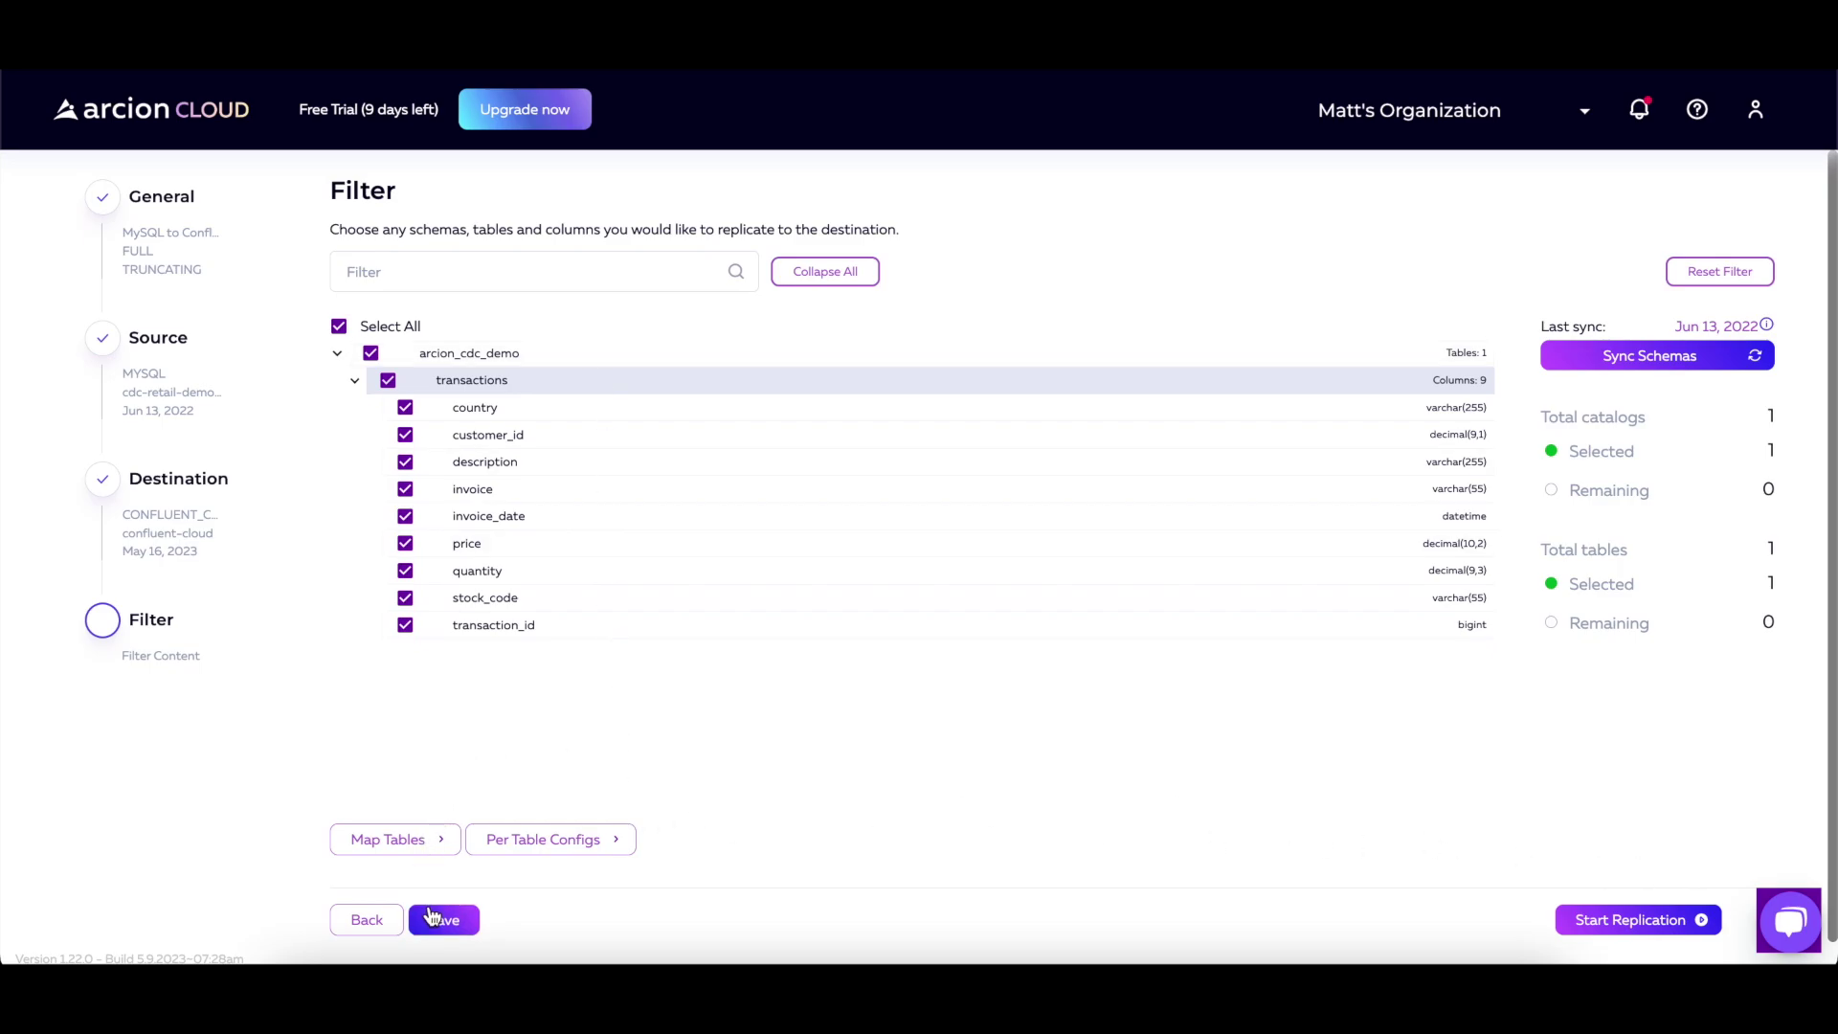
Step: Start the MySQL to Confluent Cloud replication and review its row counts, replication rate and log area on the dashboard
{"action": "left_click", "coordinate": [1676, 922]}
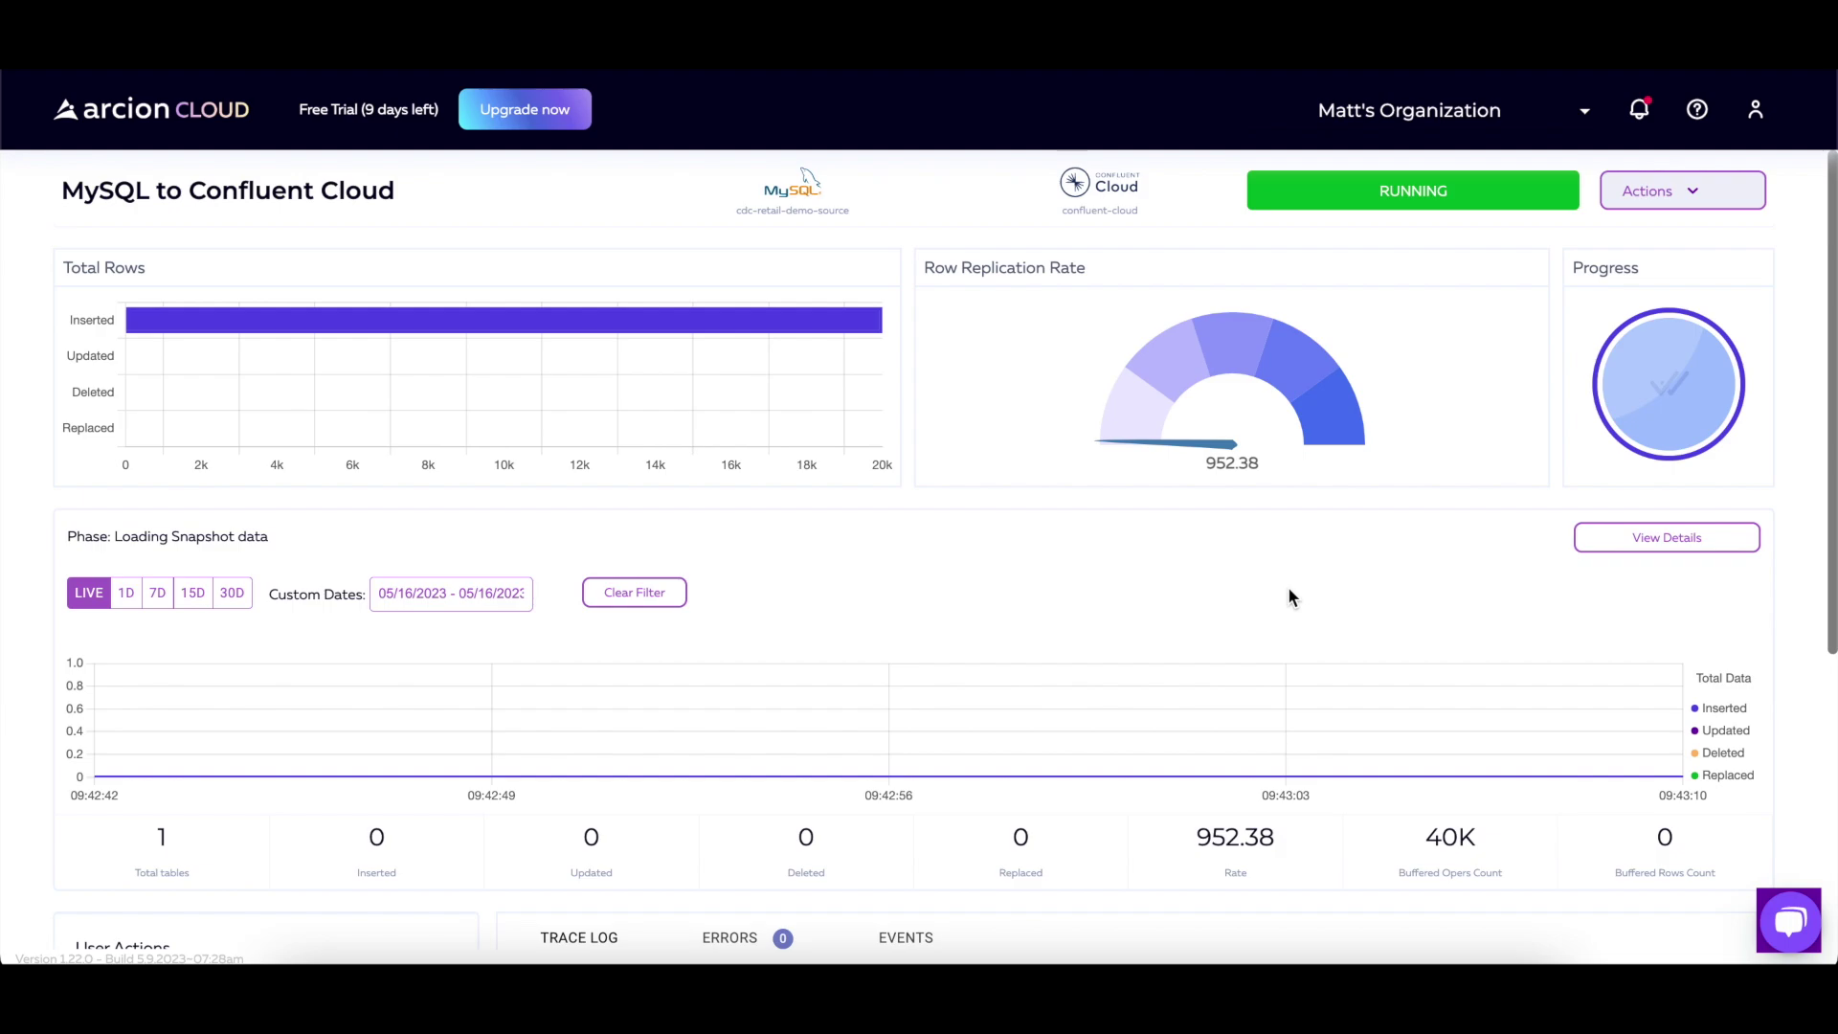
{"action": "scroll", "coordinate": [1289, 596], "scroll_direction": "down", "scroll_amount": 1}
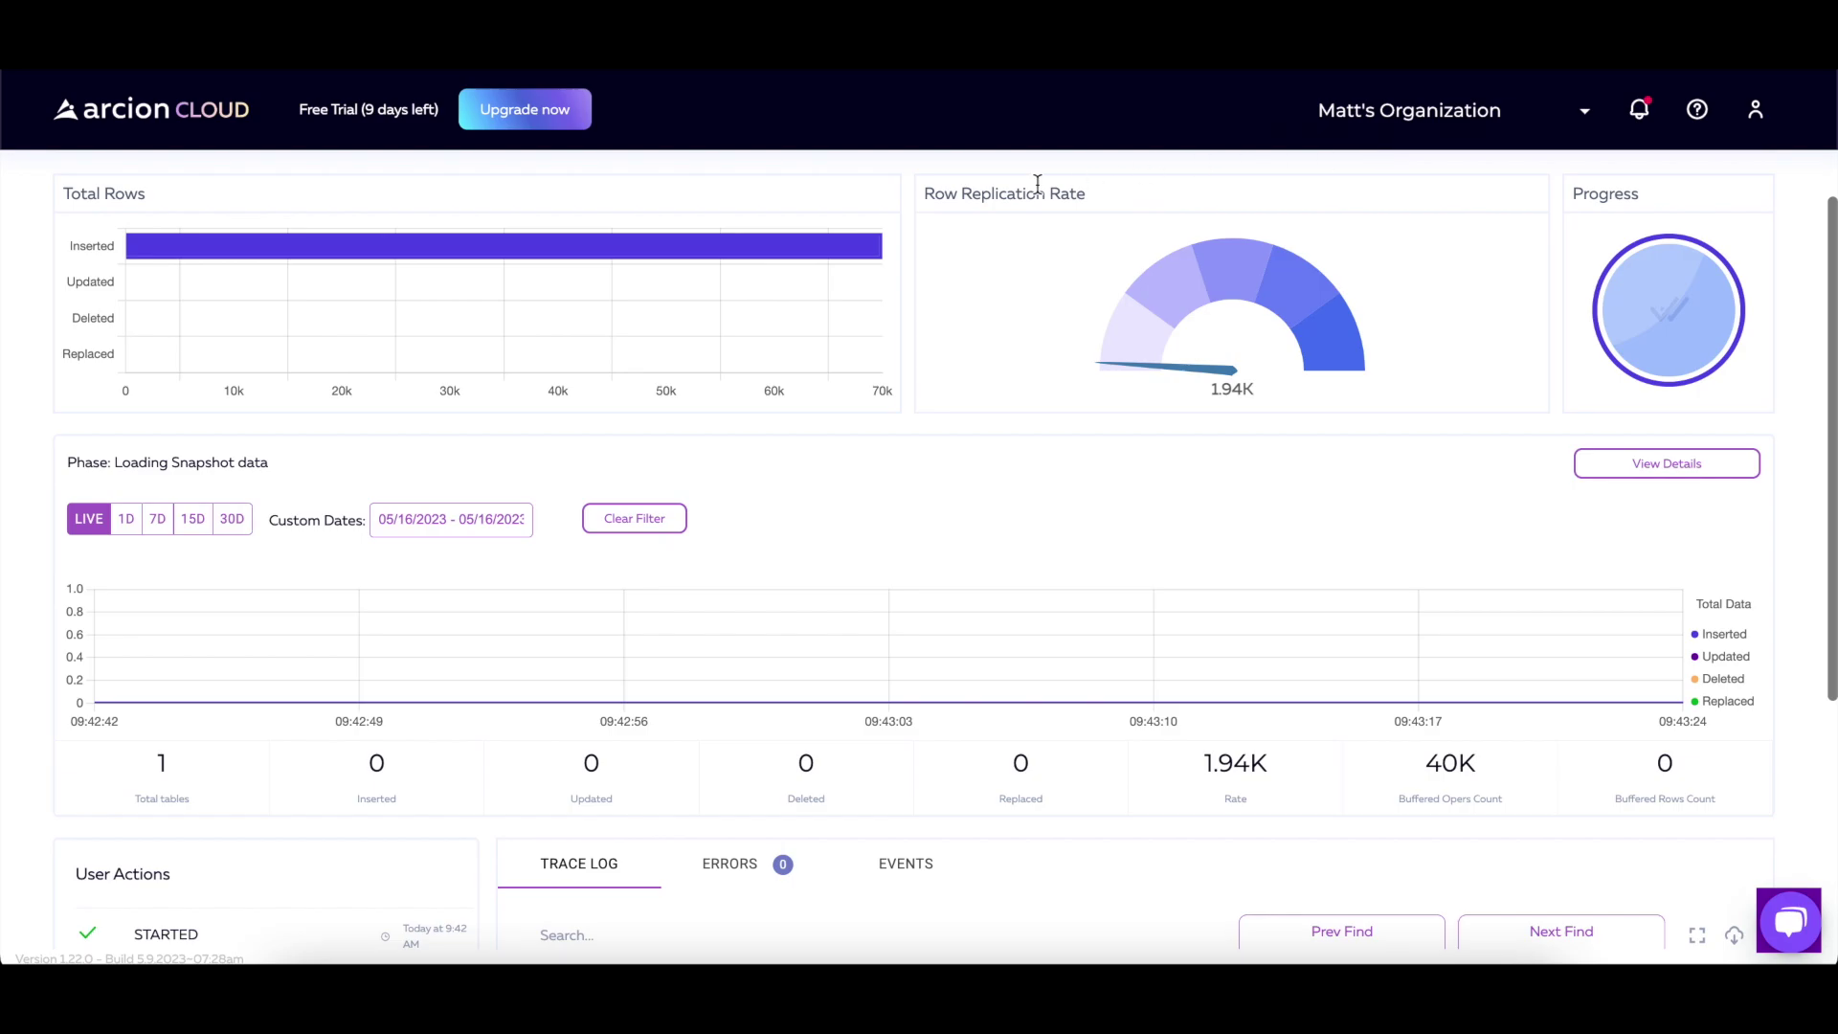
{"action": "scroll", "coordinate": [1322, 388], "scroll_direction": "up", "scroll_amount": 1}
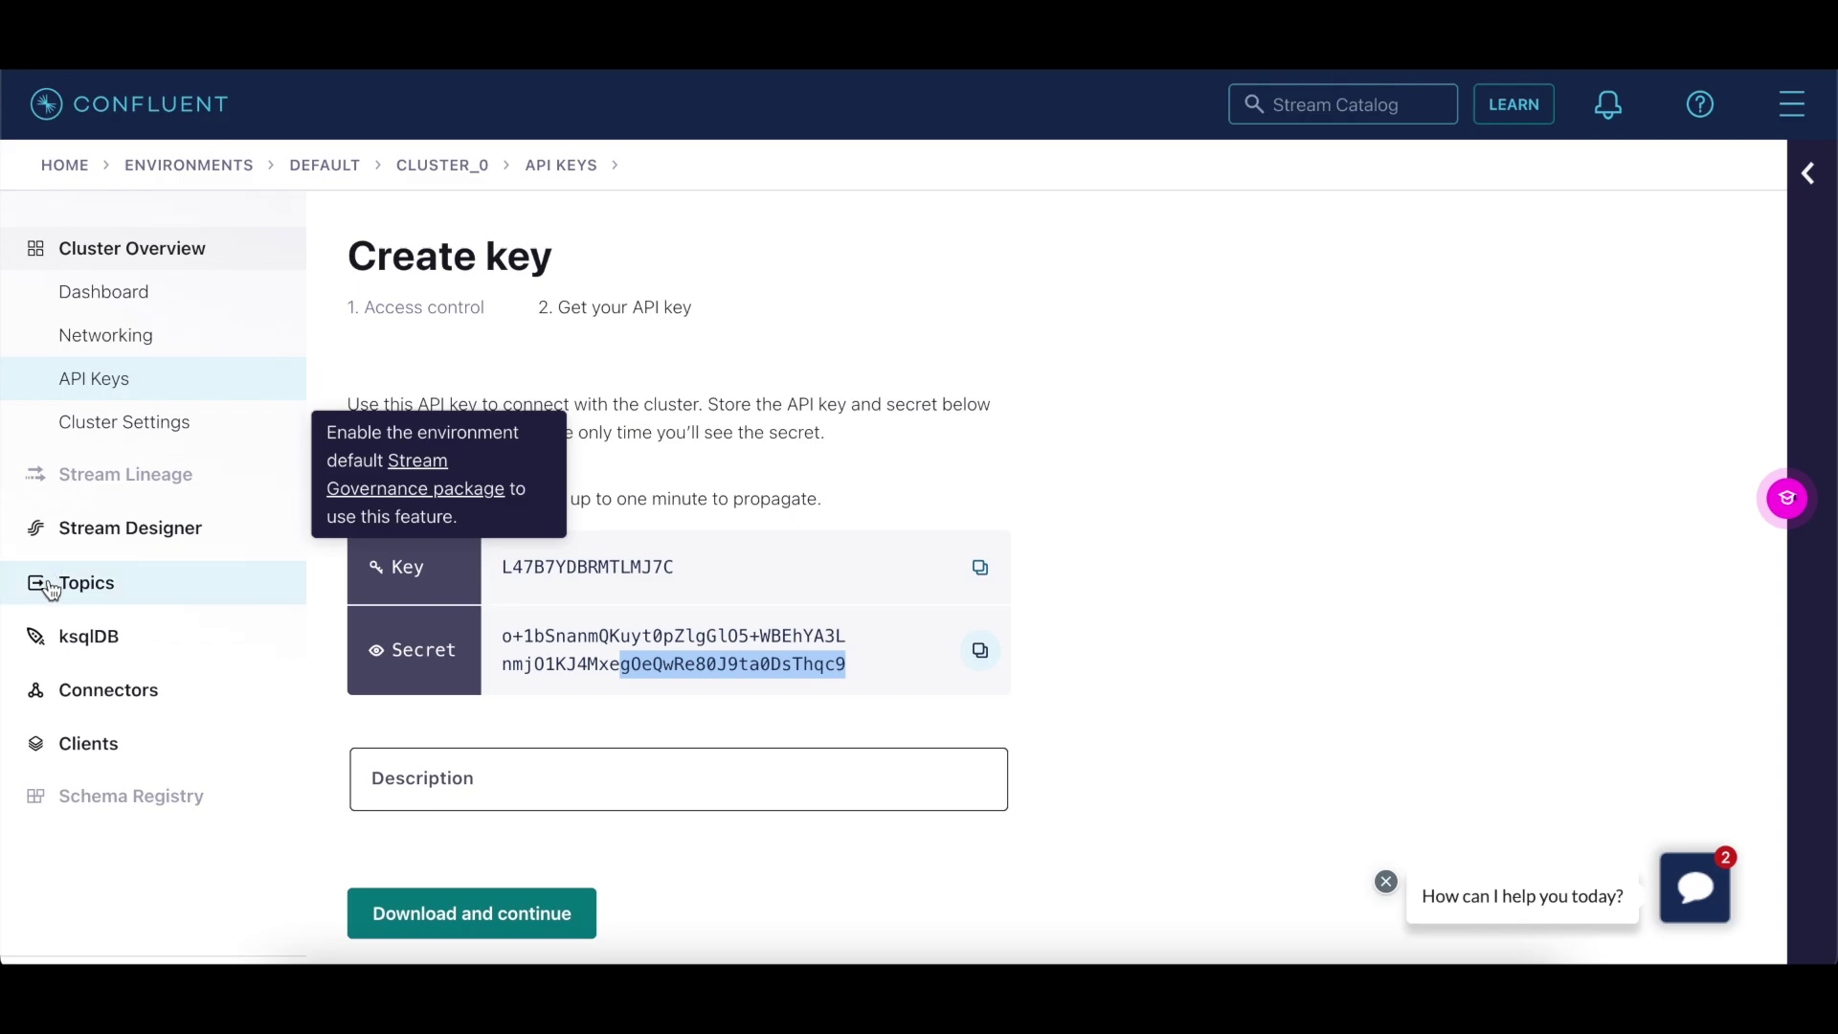
Step: Switch to Confluent and view the messages in the cluster's arcion_cdc_demo_transactions topic
{"action": "left_click", "coordinate": [50, 588]}
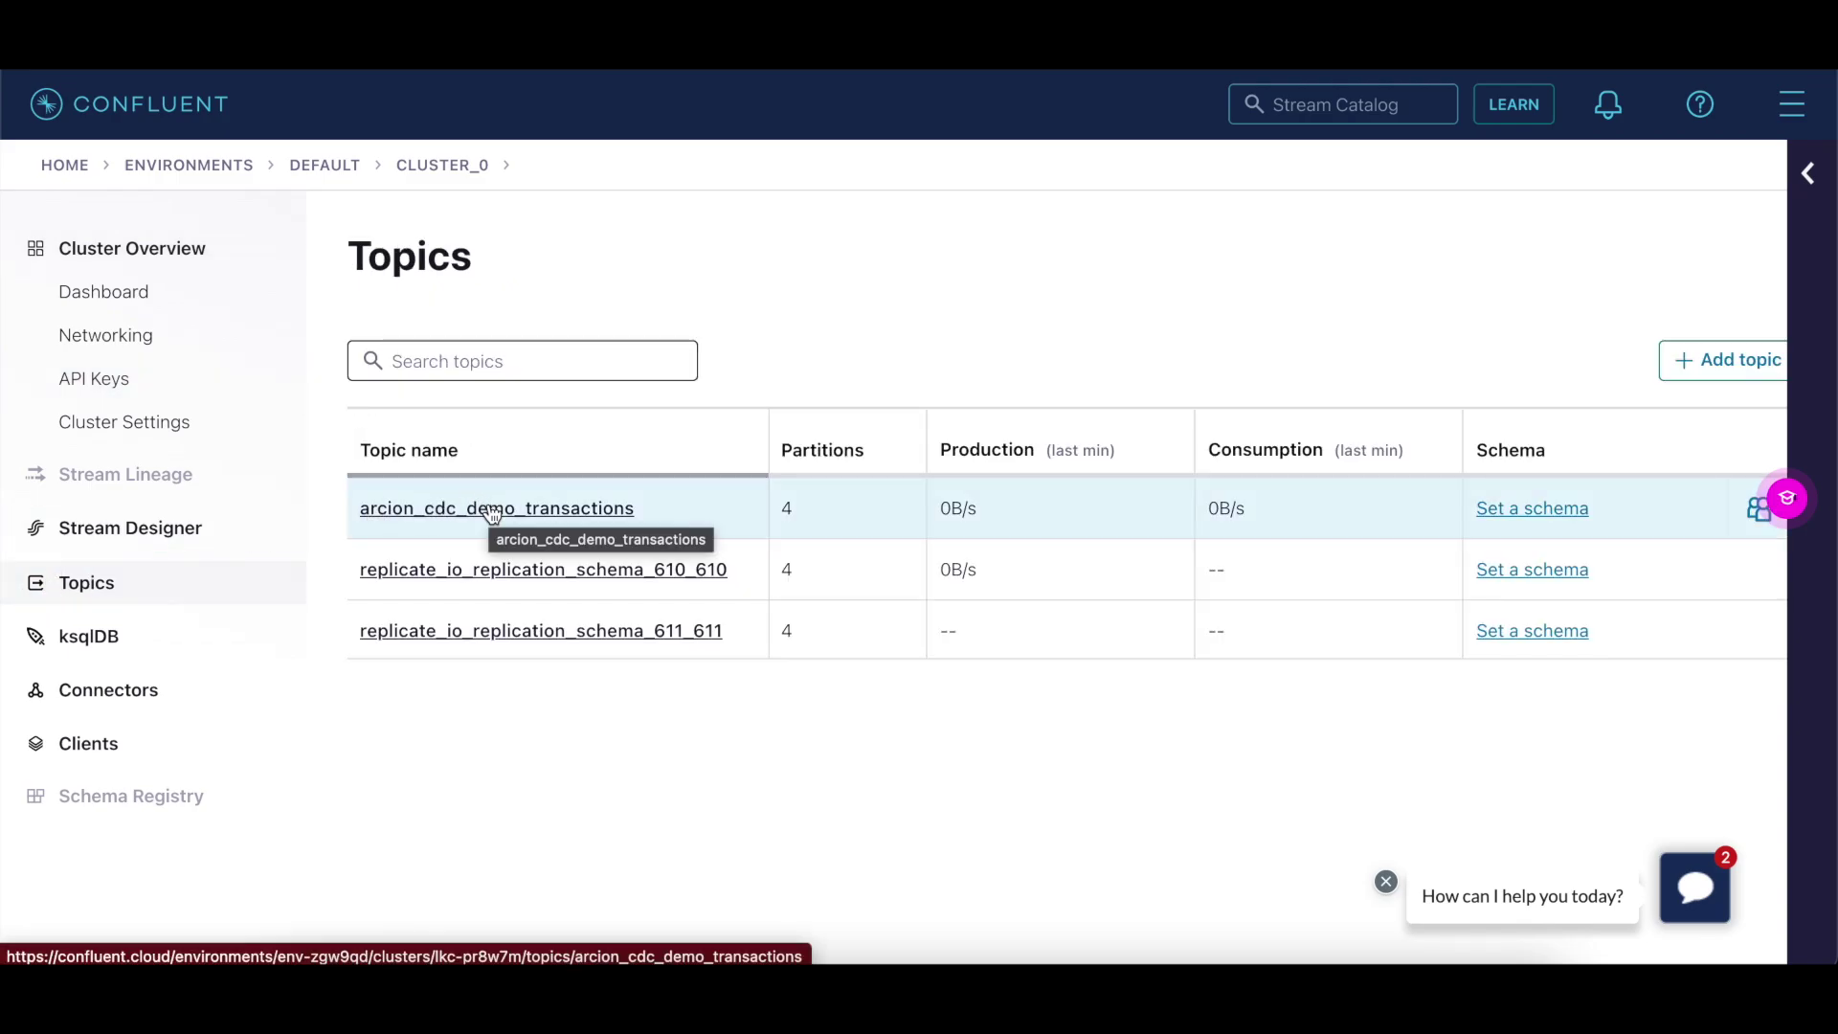
{"action": "left_click", "coordinate": [492, 509]}
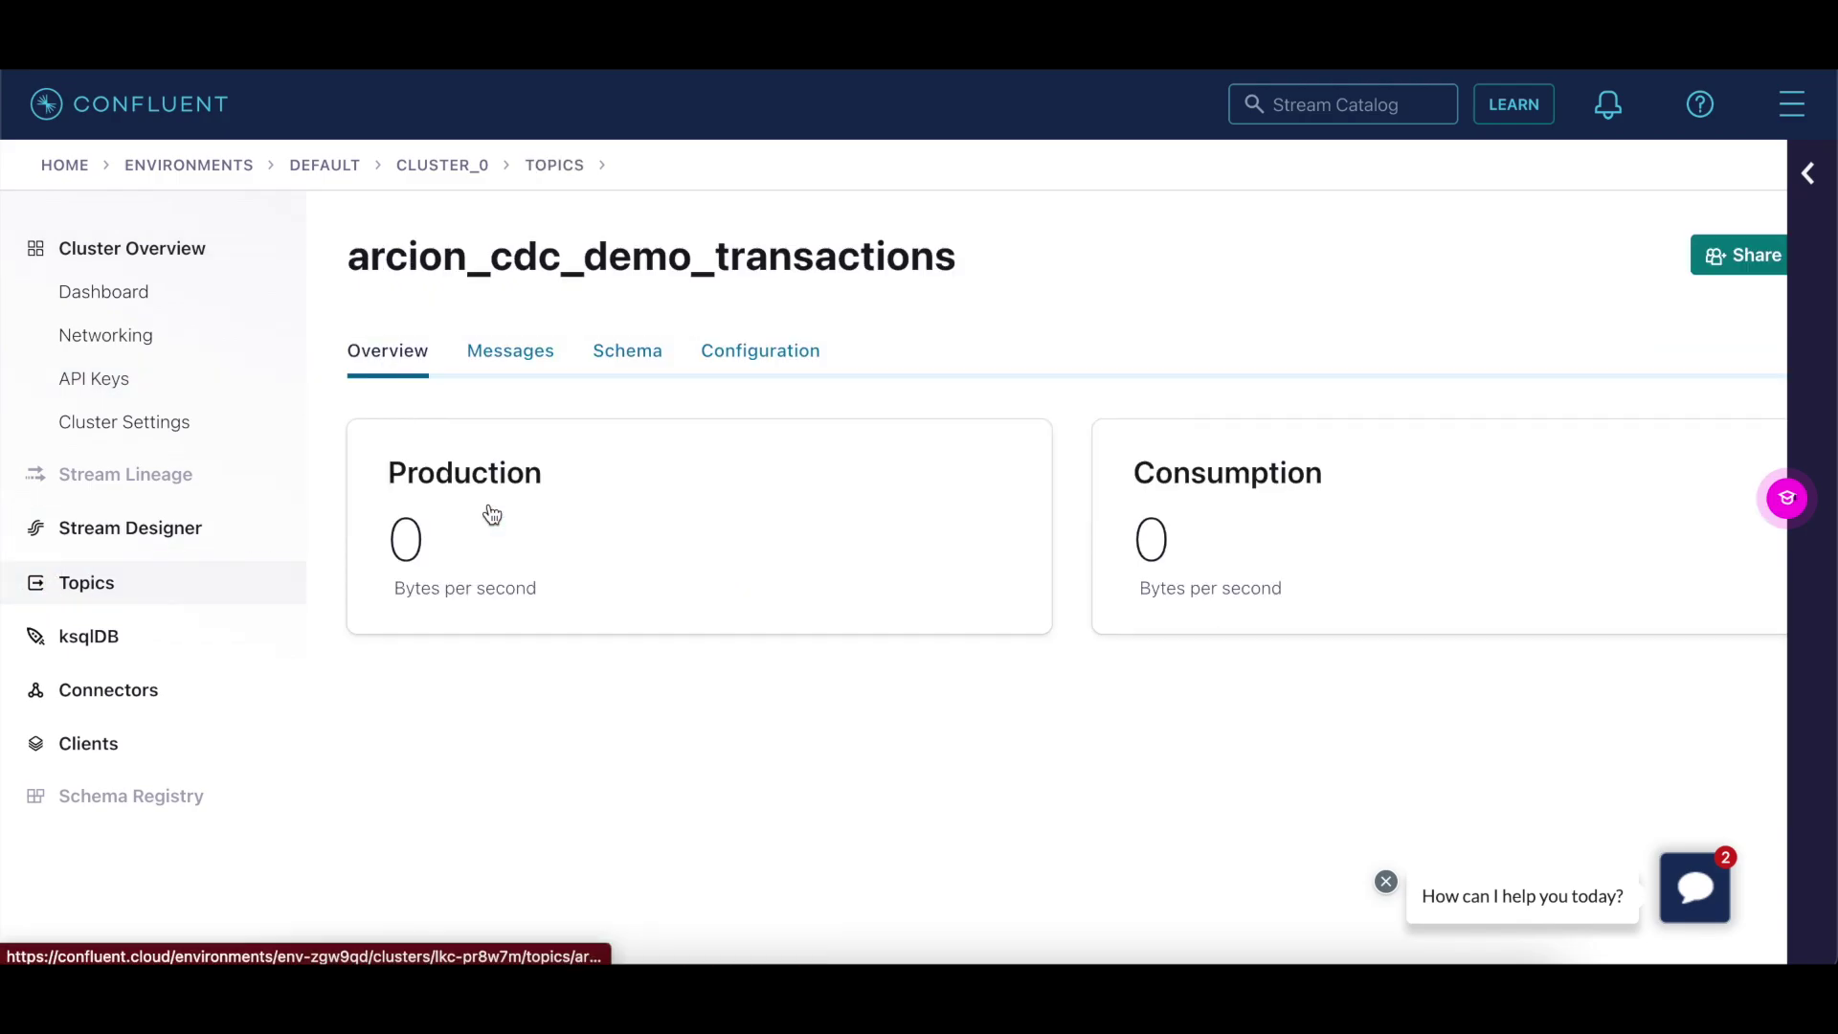
{"action": "left_click", "coordinate": [520, 355]}
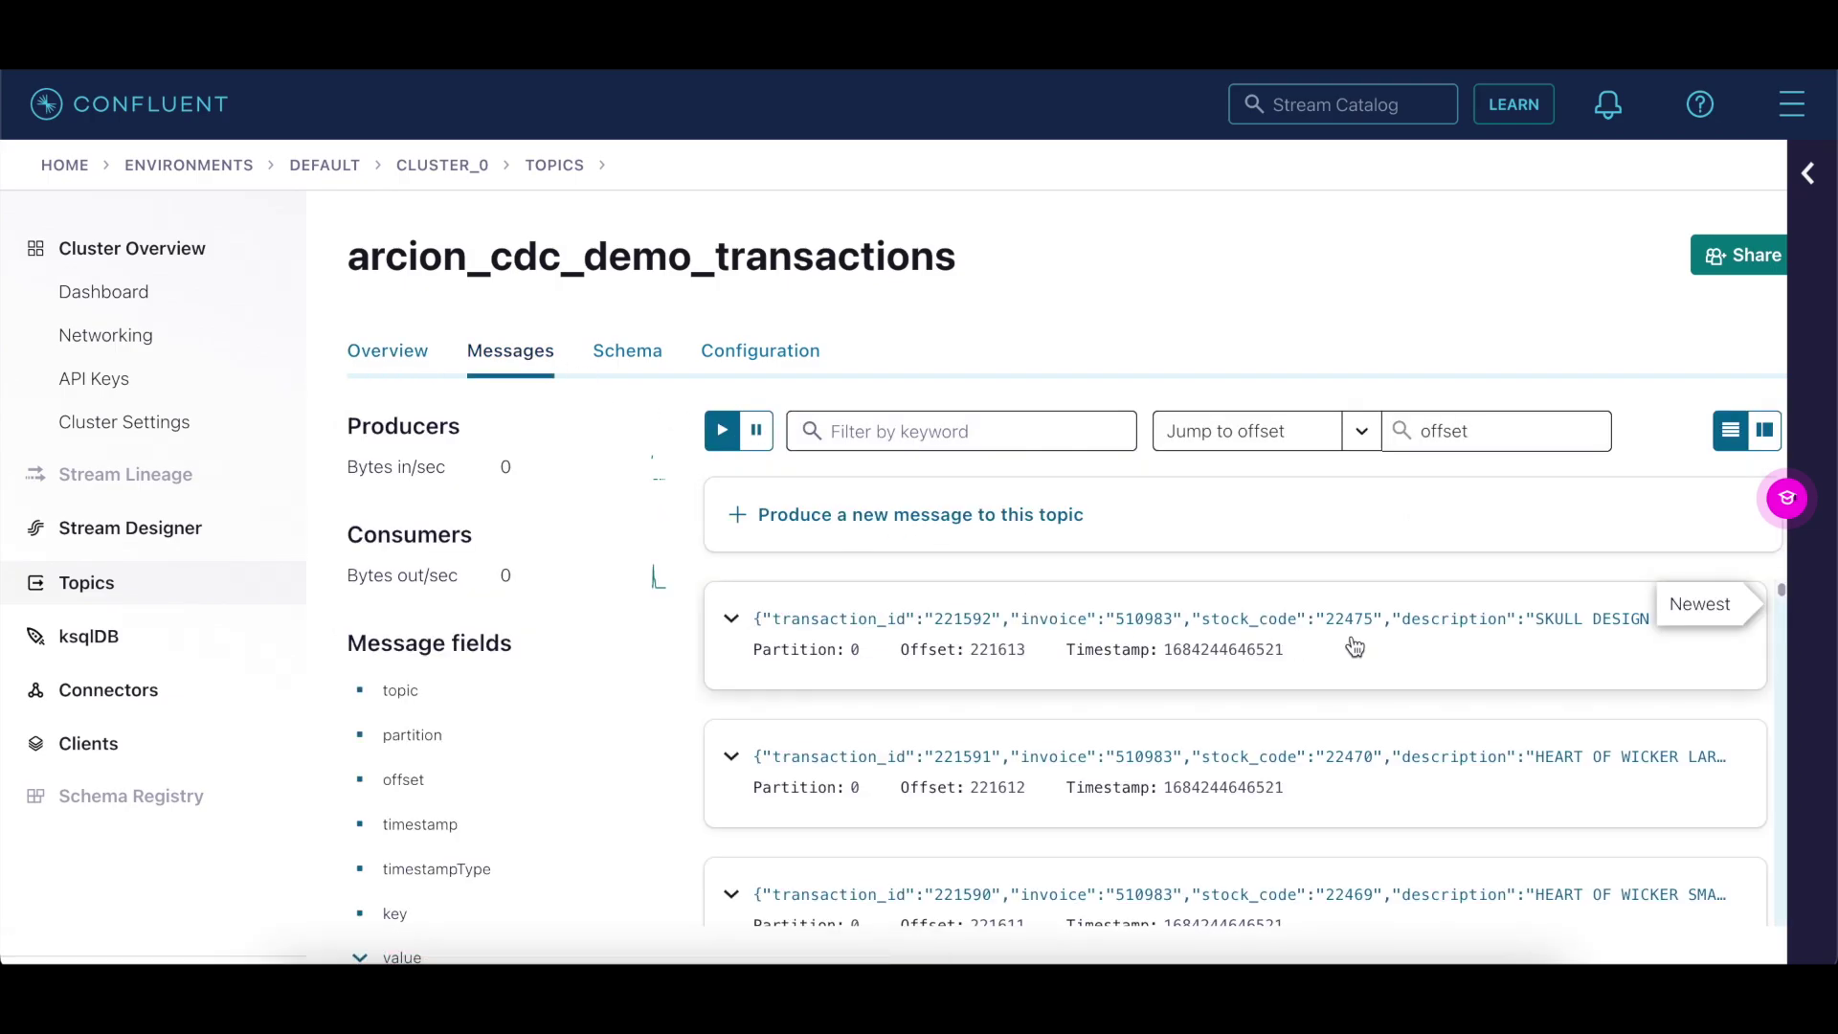